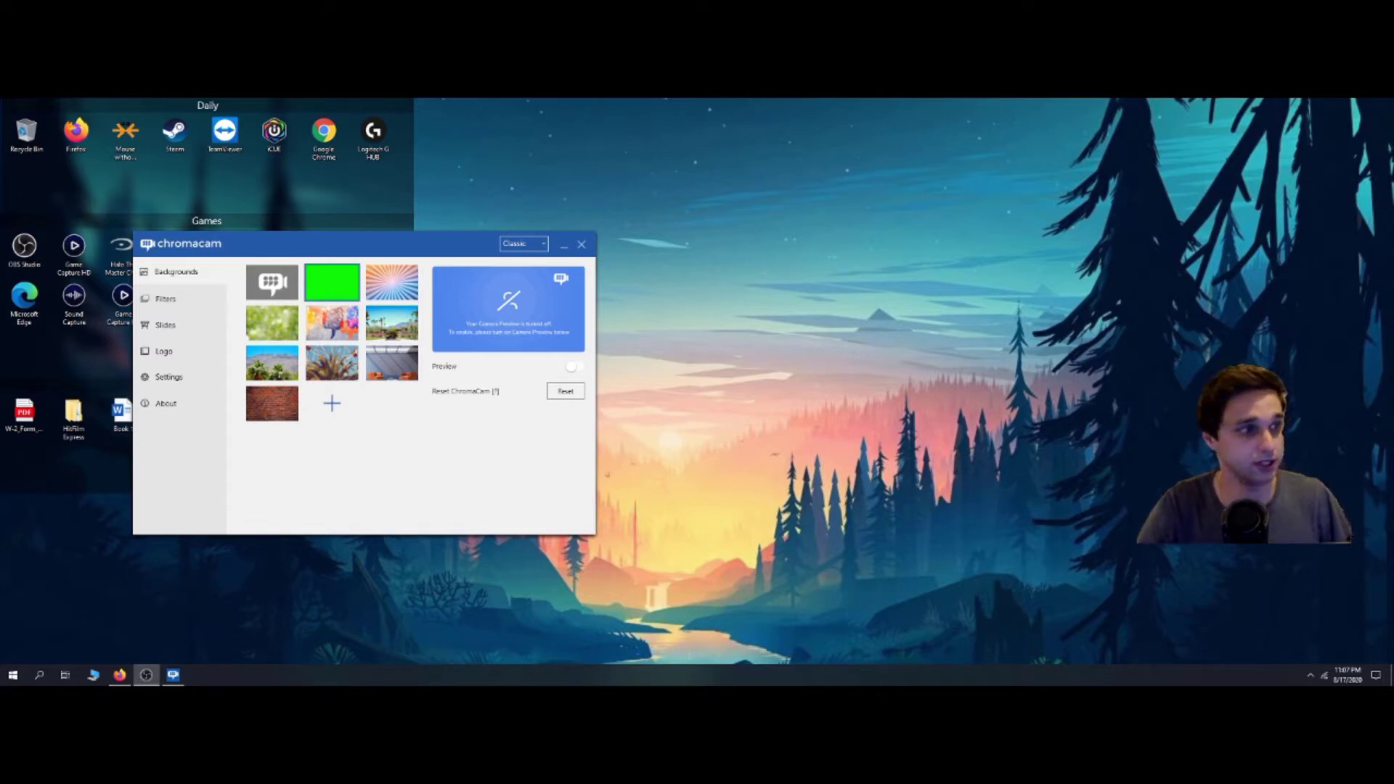
# Step: Snap OBS Studio to the right half of the screen and Firefox to the left half
pyautogui.moveTo(71, 162); pyautogui.dragTo(1391, 285)
pyautogui.click(436, 335)
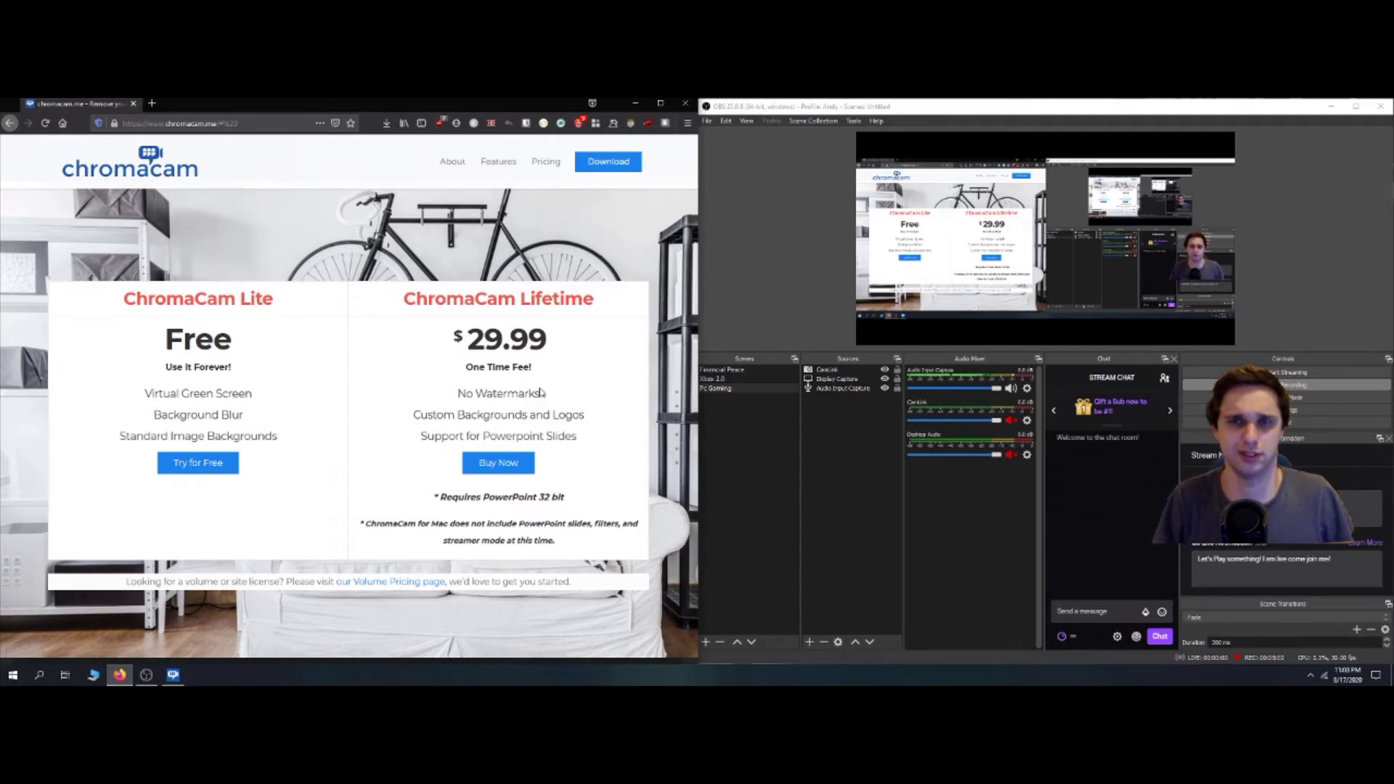
# Step: Minimize Firefox to reveal the ChromaCam Backgrounds window beside OBS
pyautogui.click(635, 103)
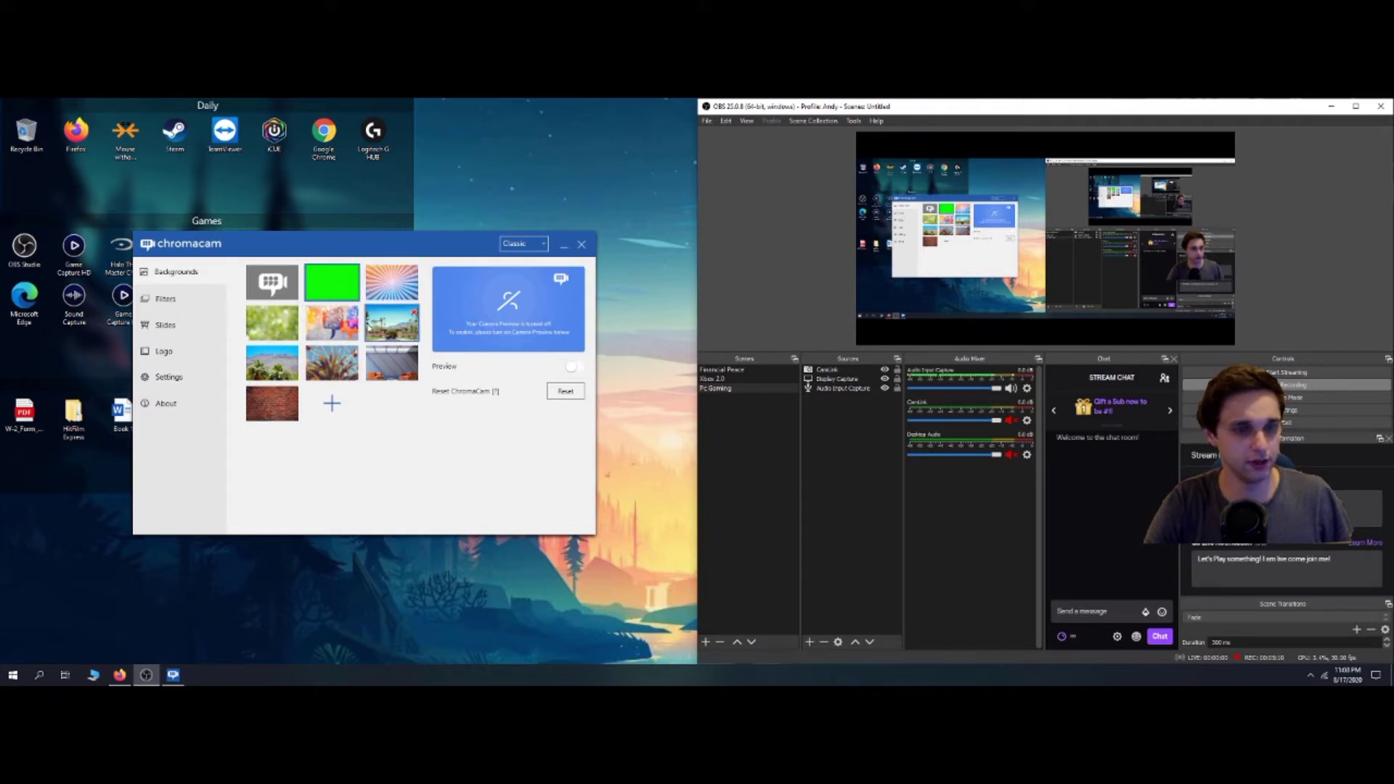
# Step: Preview the brick-wall background behind the webcam, then return to the green background
pyautogui.click(281, 398)
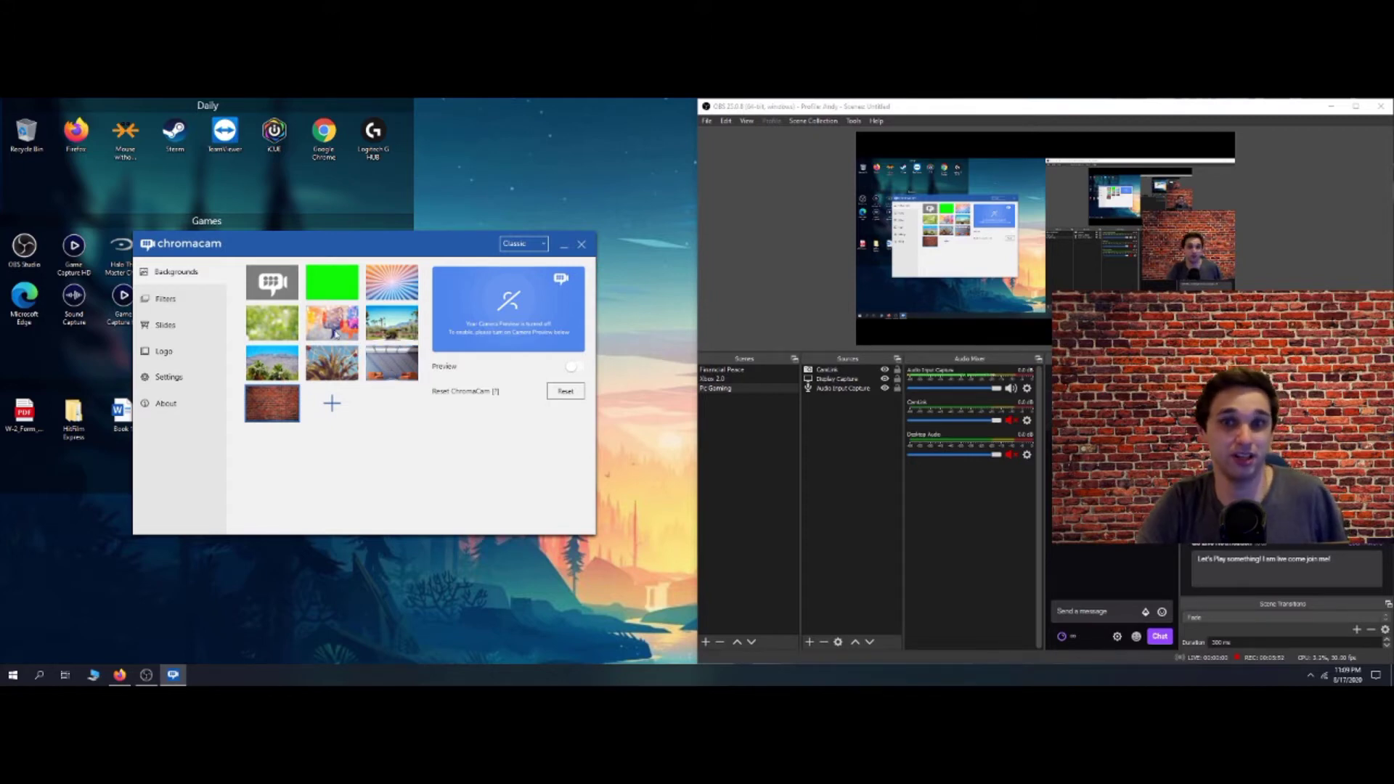
pyautogui.click(316, 293)
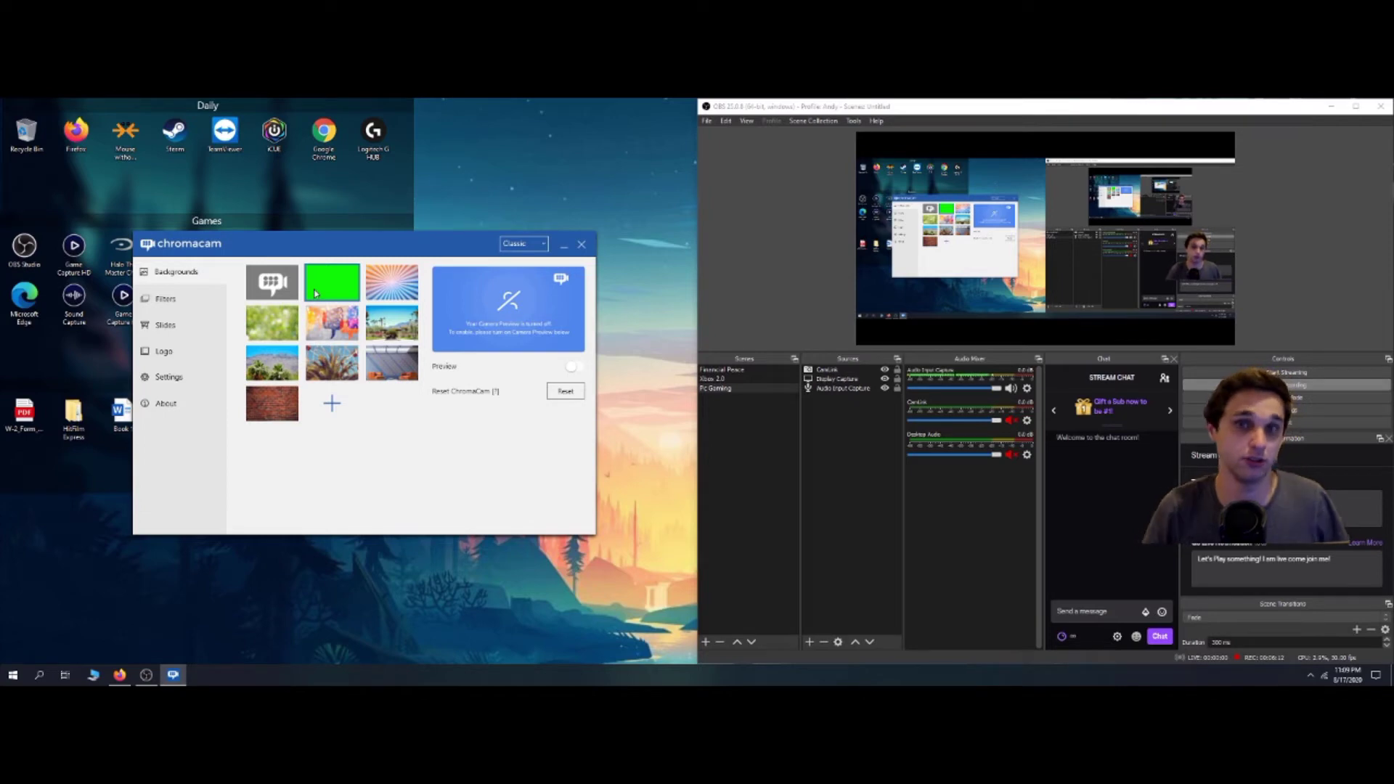
# Step: Toggle the desktop icons off, back on, and off again
pyautogui.doubleClick(493, 172)
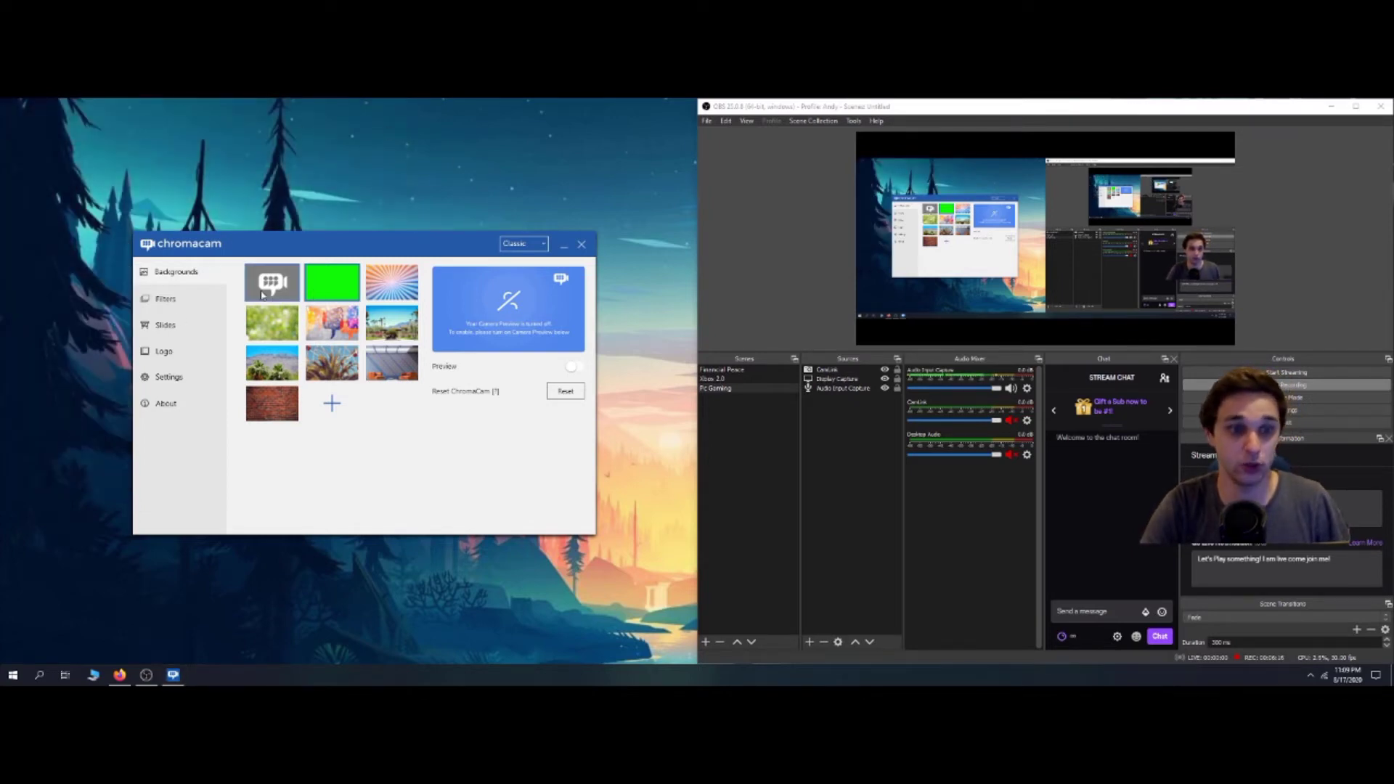
pyautogui.doubleClick(371, 184)
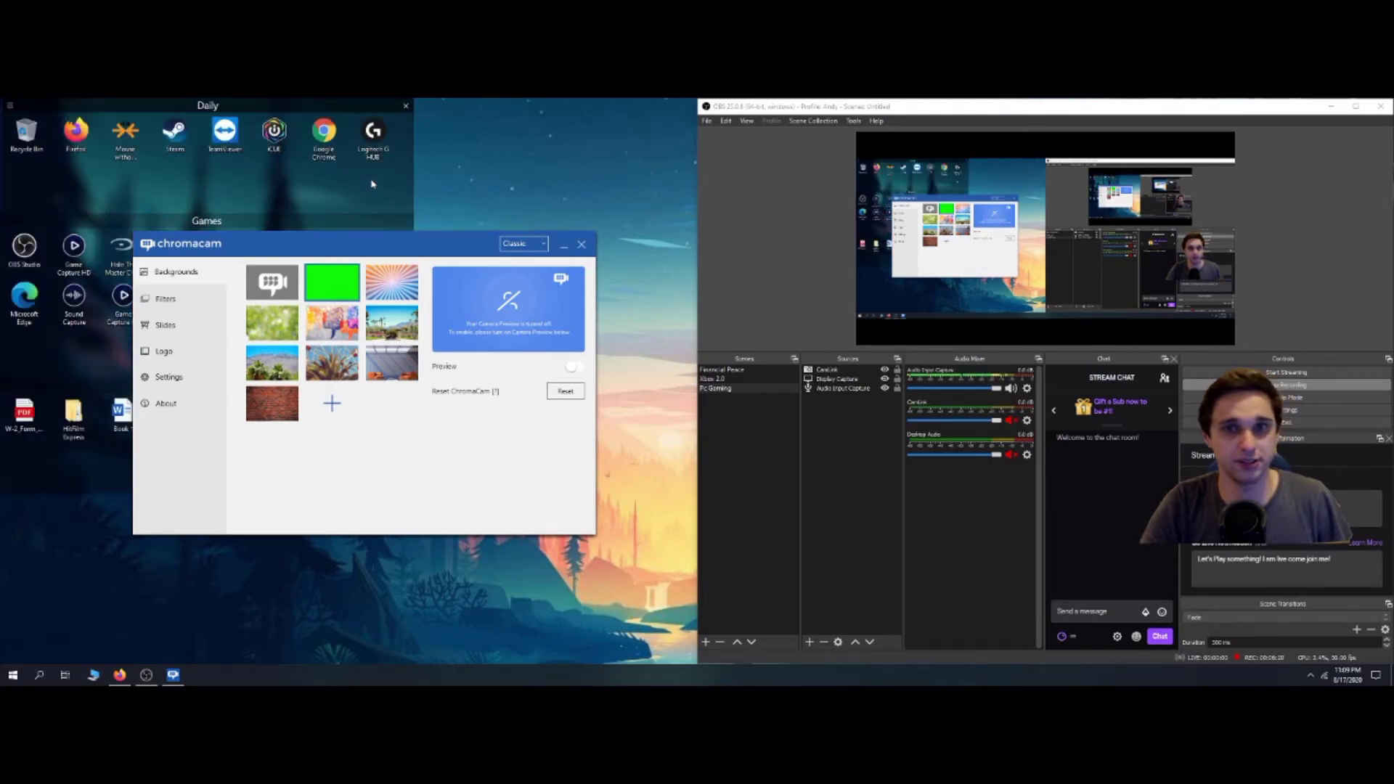
pyautogui.doubleClick(572, 153)
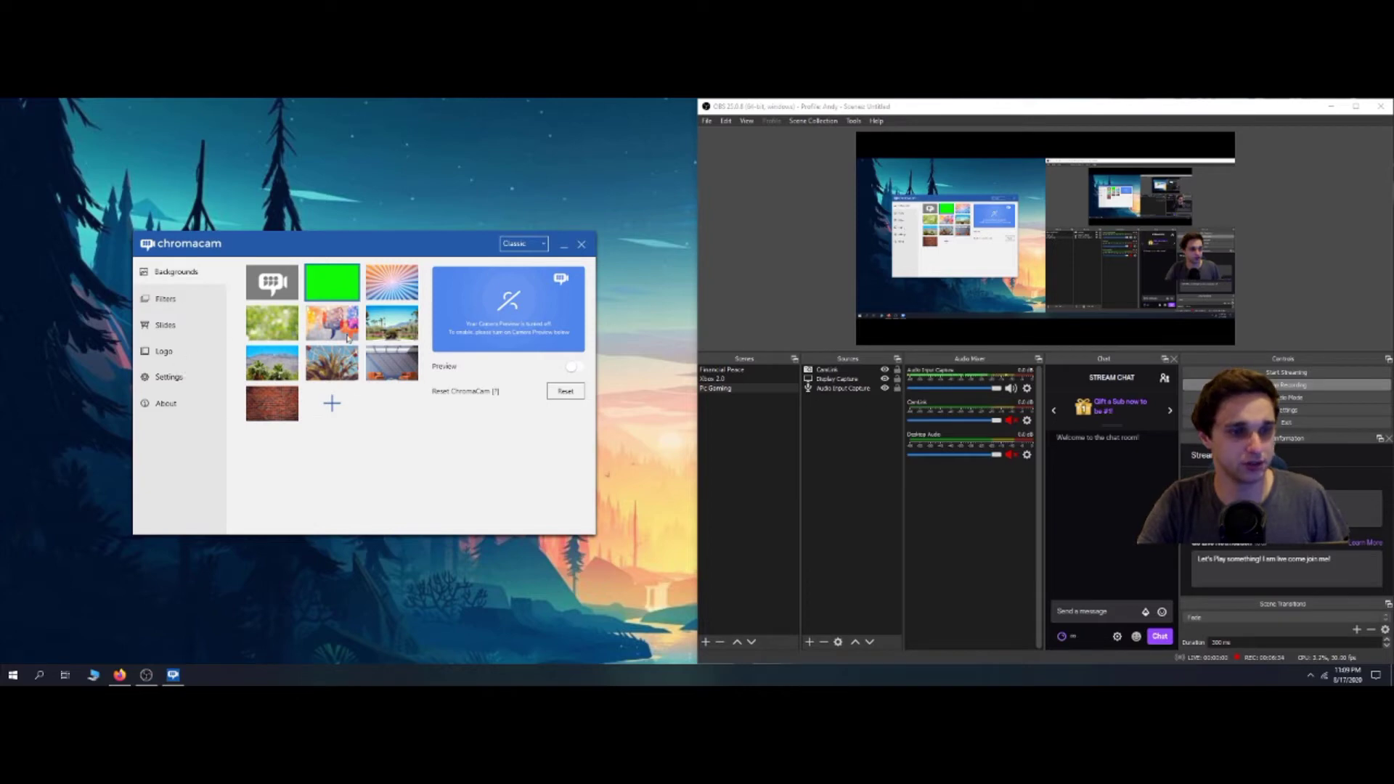
# Step: Preview the office, Ferris-wheel, desert and green bokeh backgrounds, ending on plain green screen
pyautogui.click(385, 371)
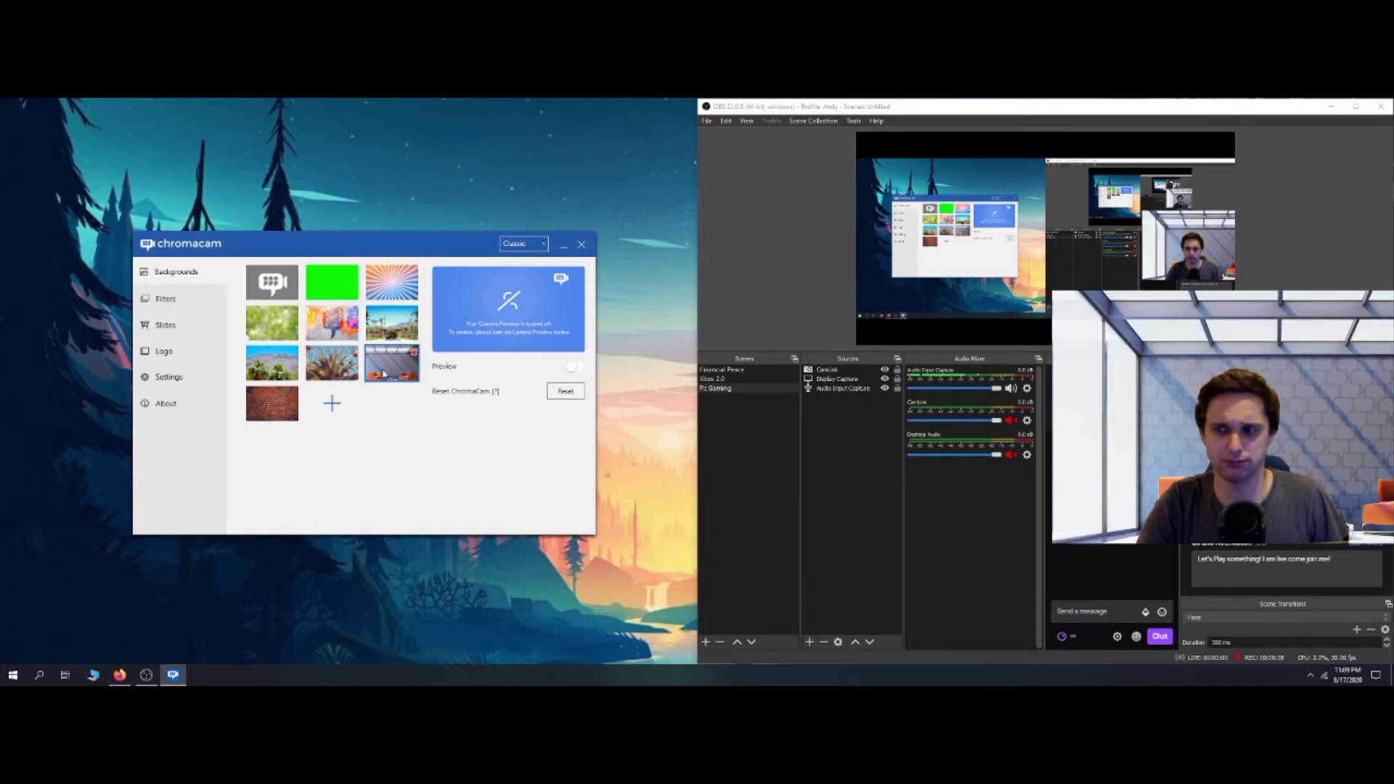
pyautogui.click(332, 373)
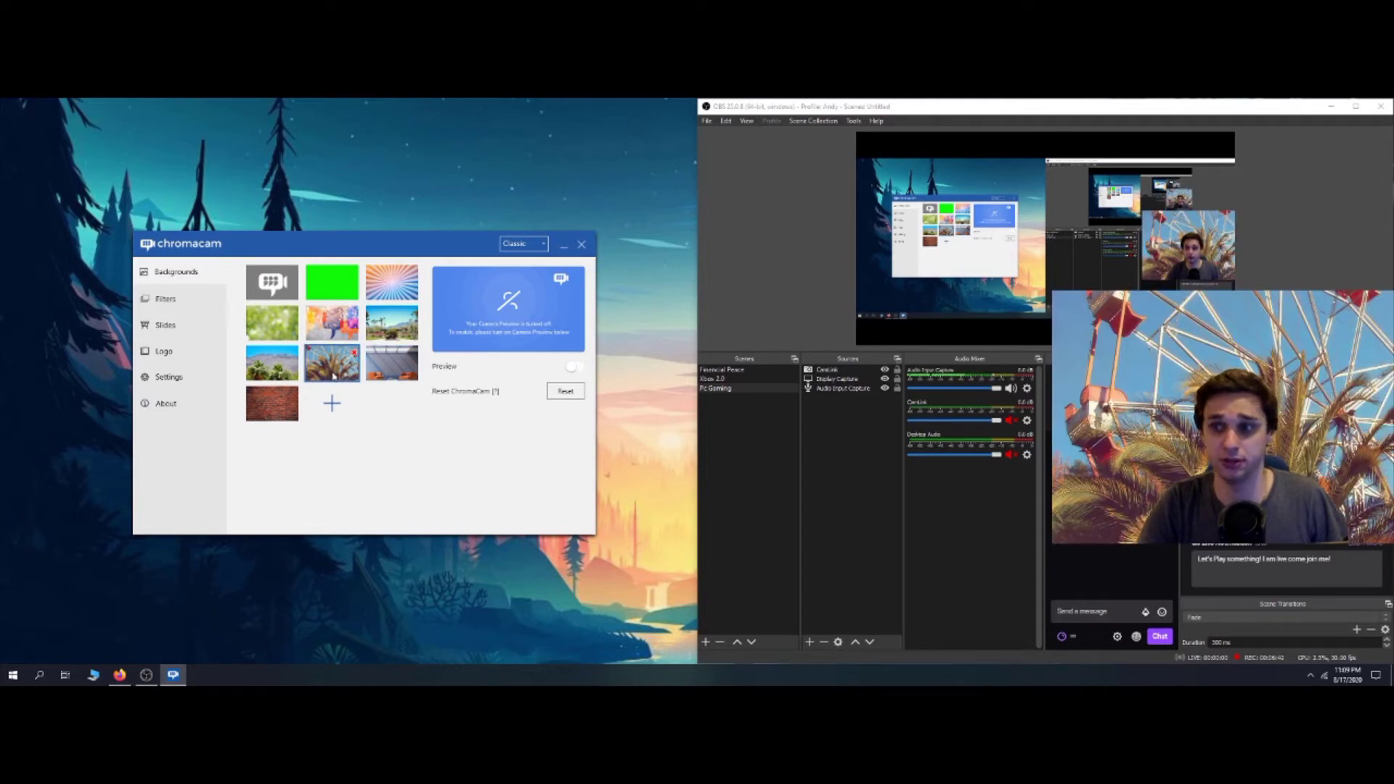
pyautogui.click(282, 372)
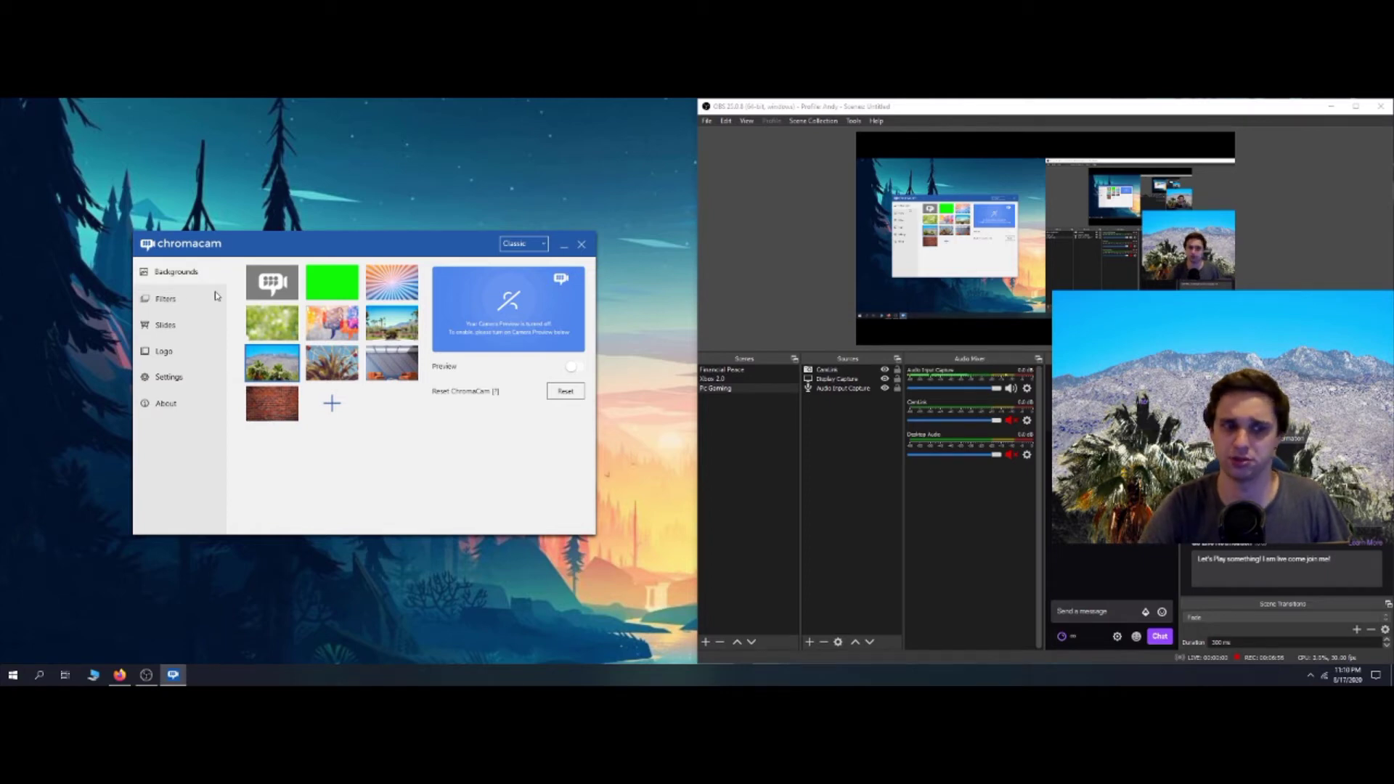
pyautogui.click(271, 328)
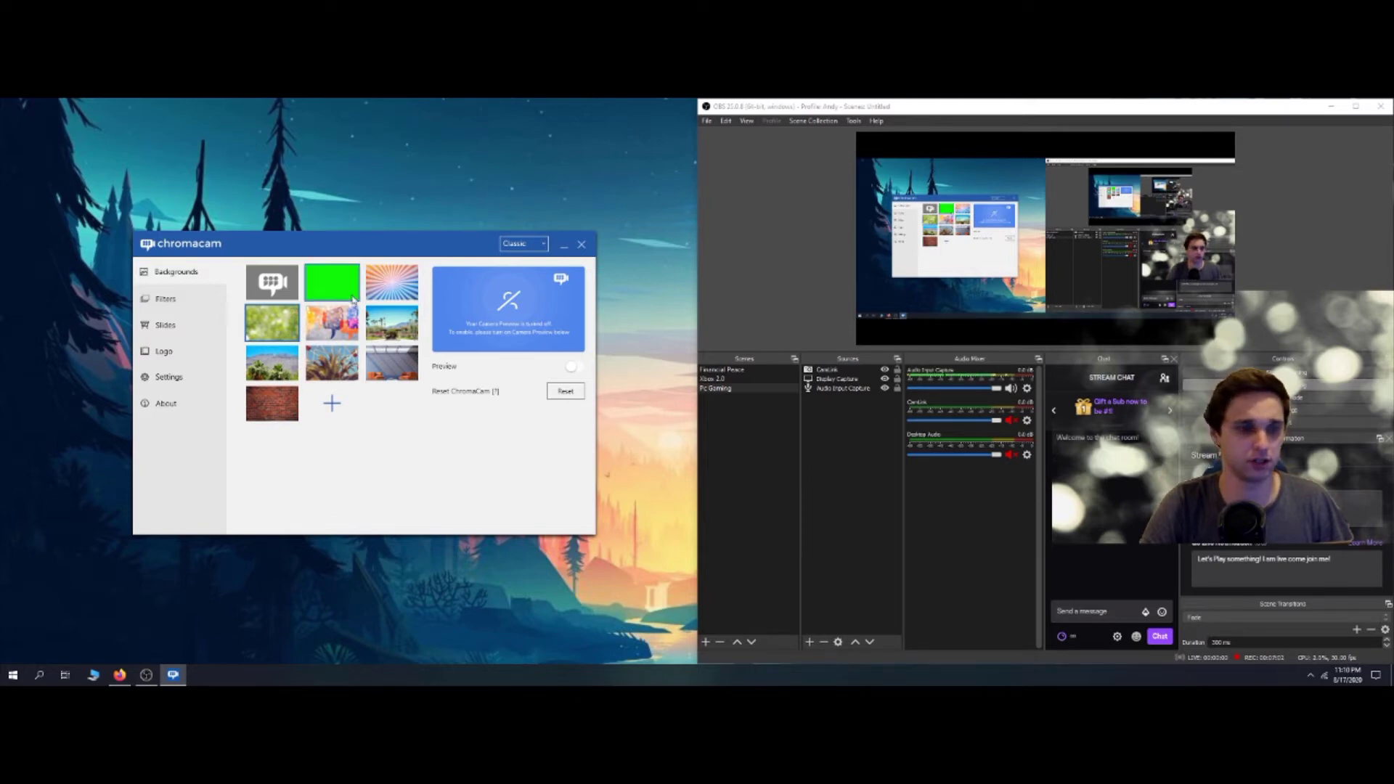
pyautogui.click(342, 293)
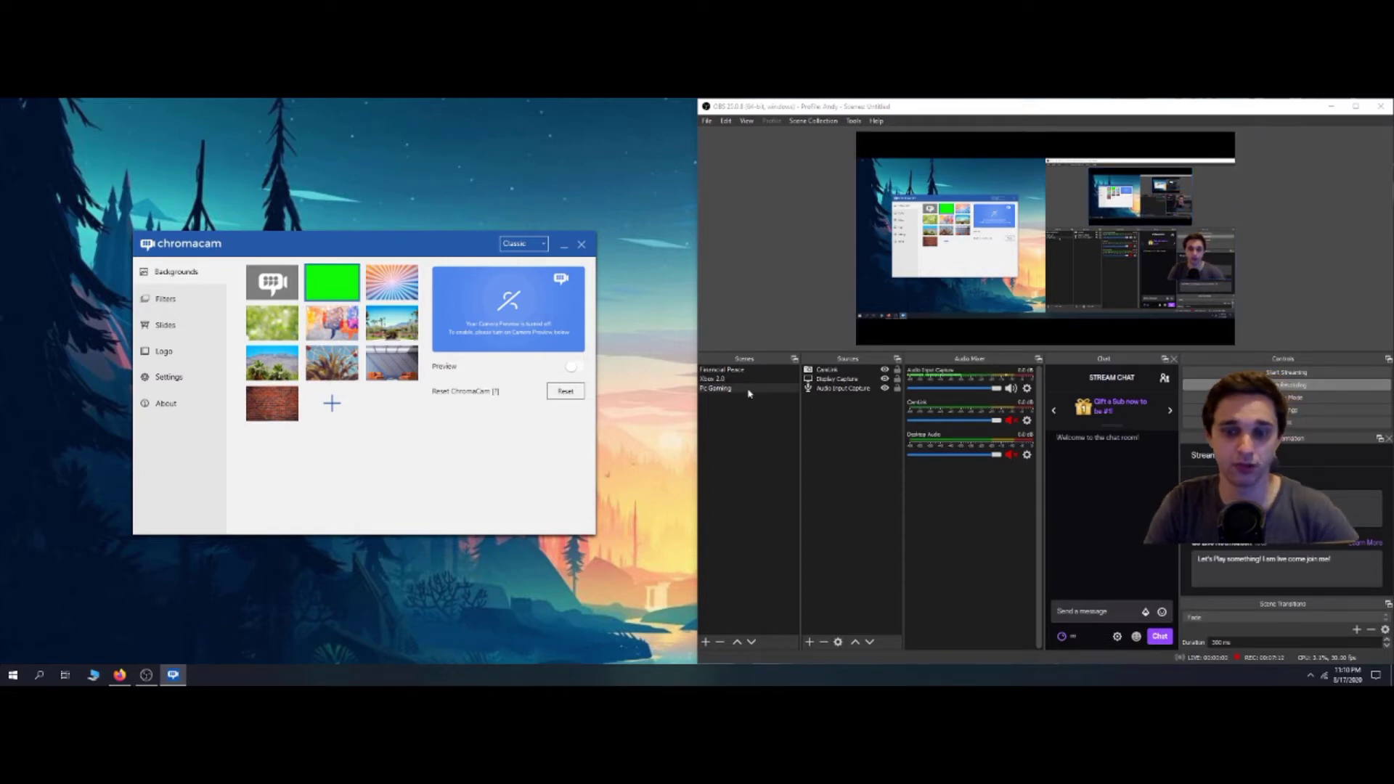
# Step: Start and cancel a new scene, then select CamLink and open the Sources add list
pyautogui.click(705, 642)
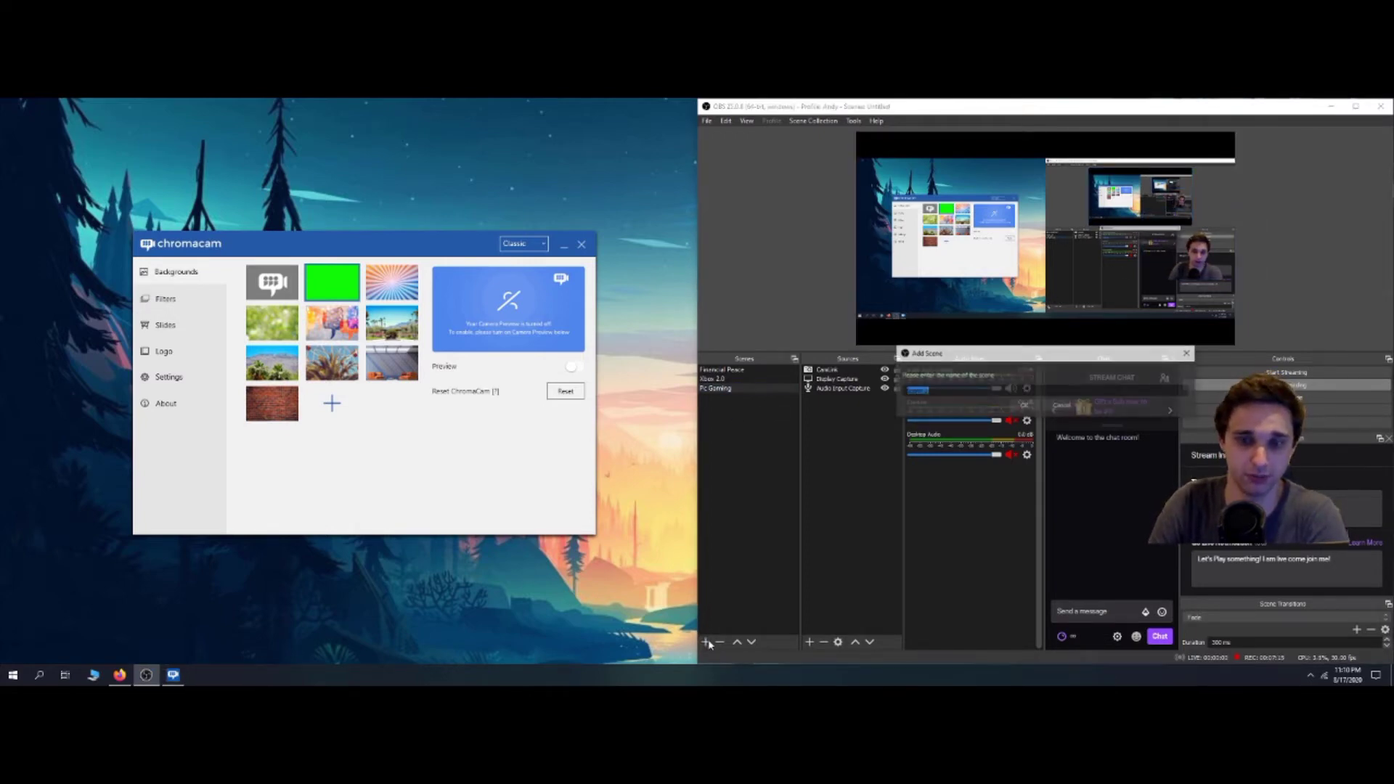
pyautogui.click(1061, 405)
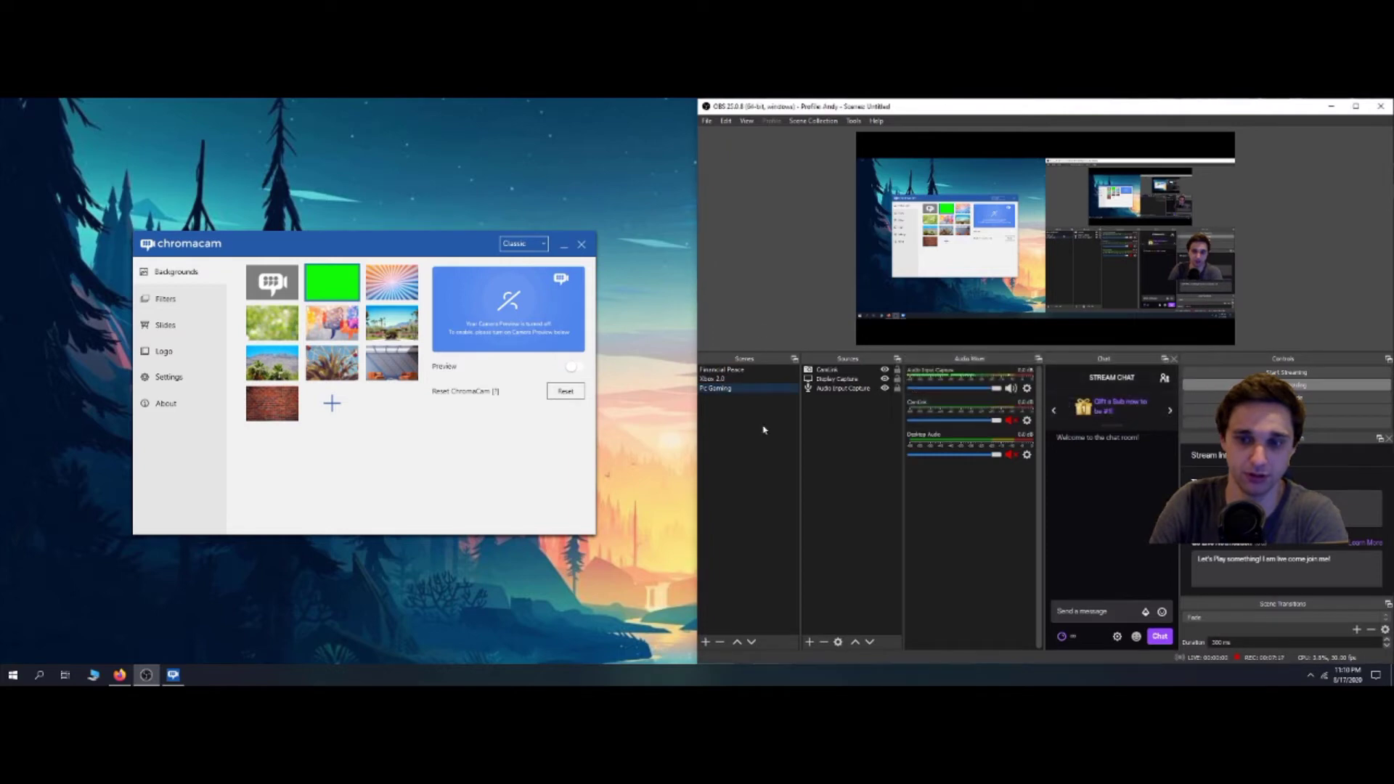
pyautogui.click(828, 372)
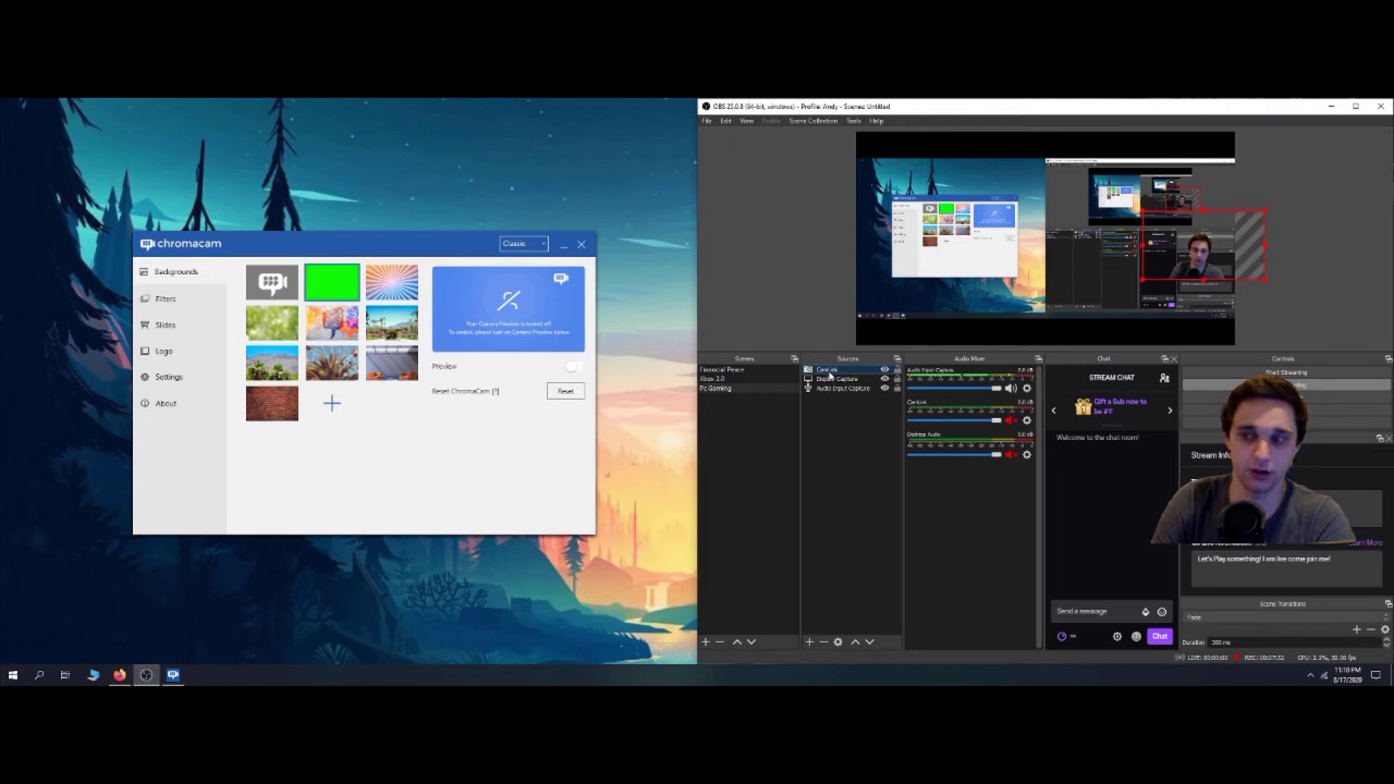
pyautogui.click(809, 641)
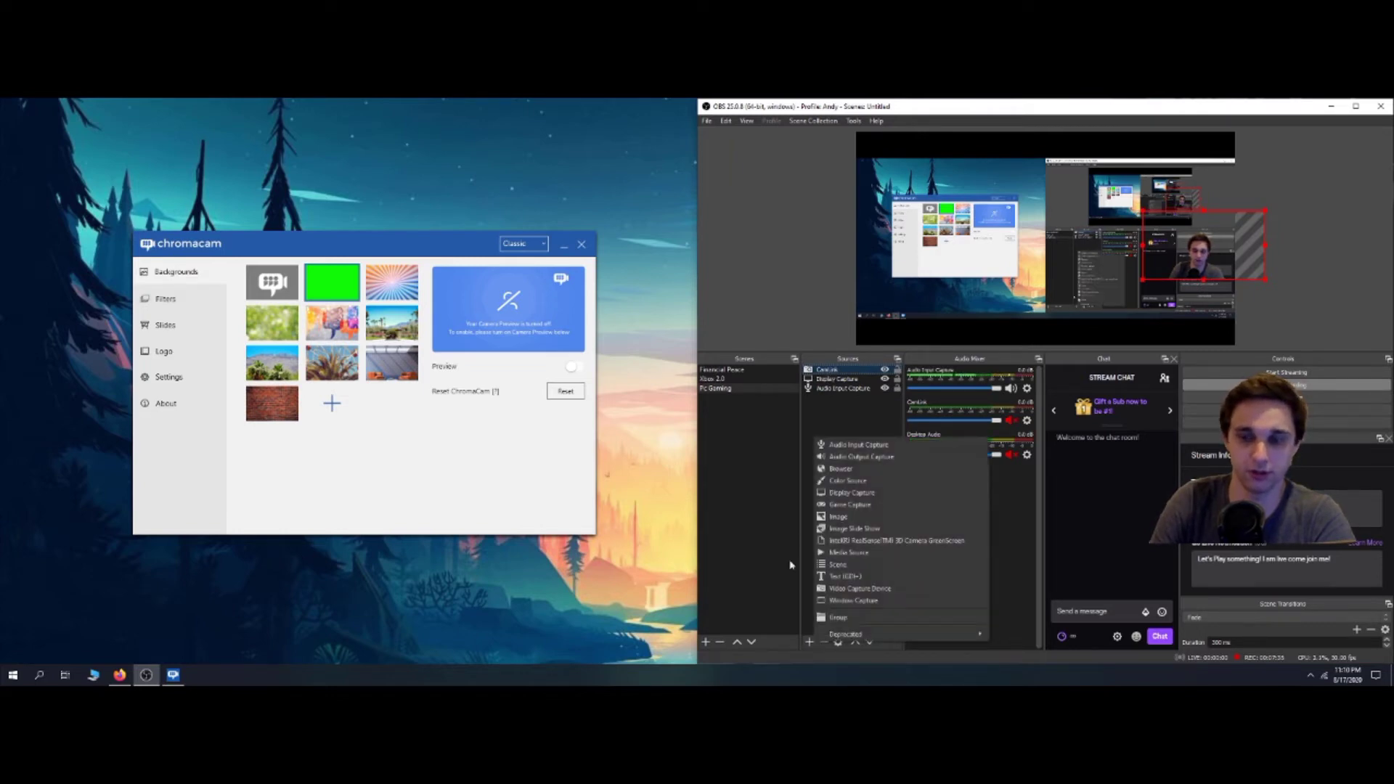
# Step: Start a Video Capture Device source, toggle Create new and Add Existing, then cancel
pyautogui.click(879, 592)
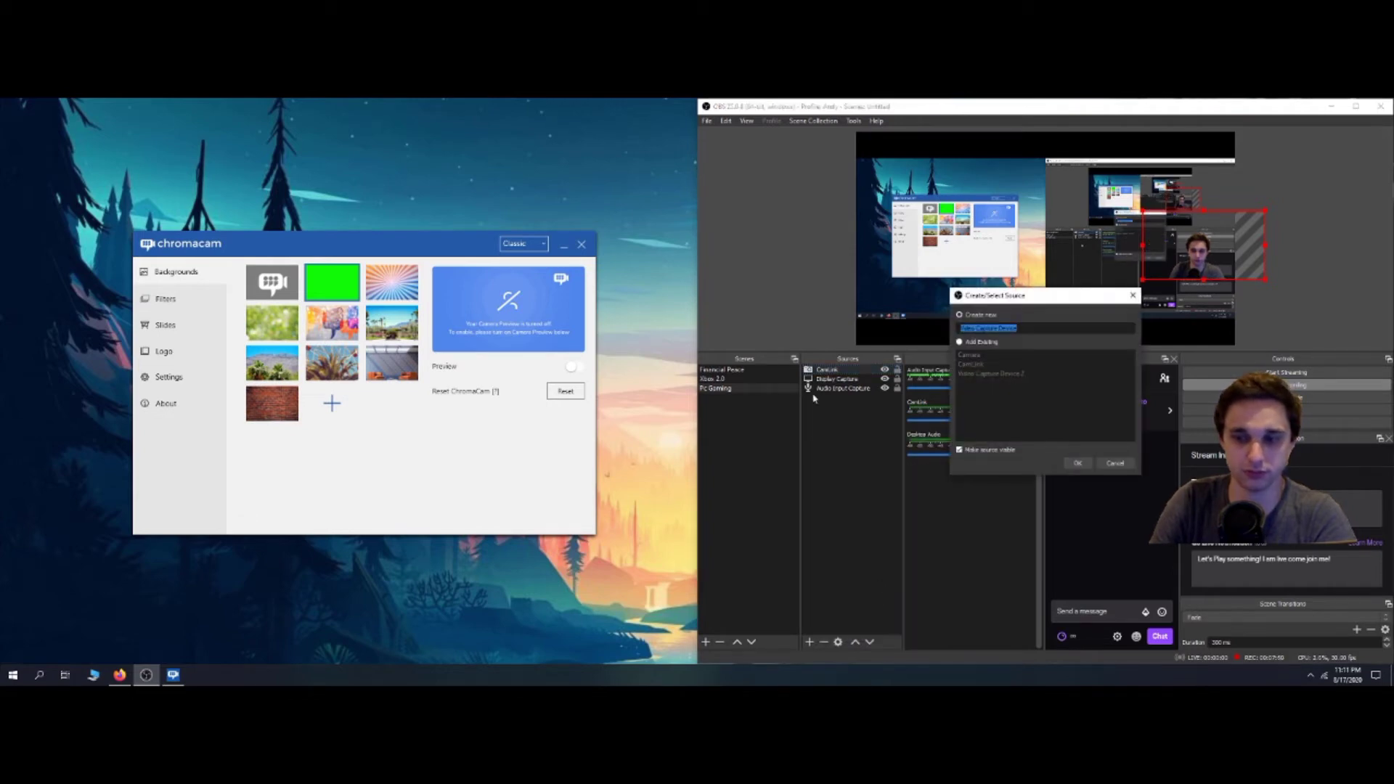
pyautogui.click(960, 341)
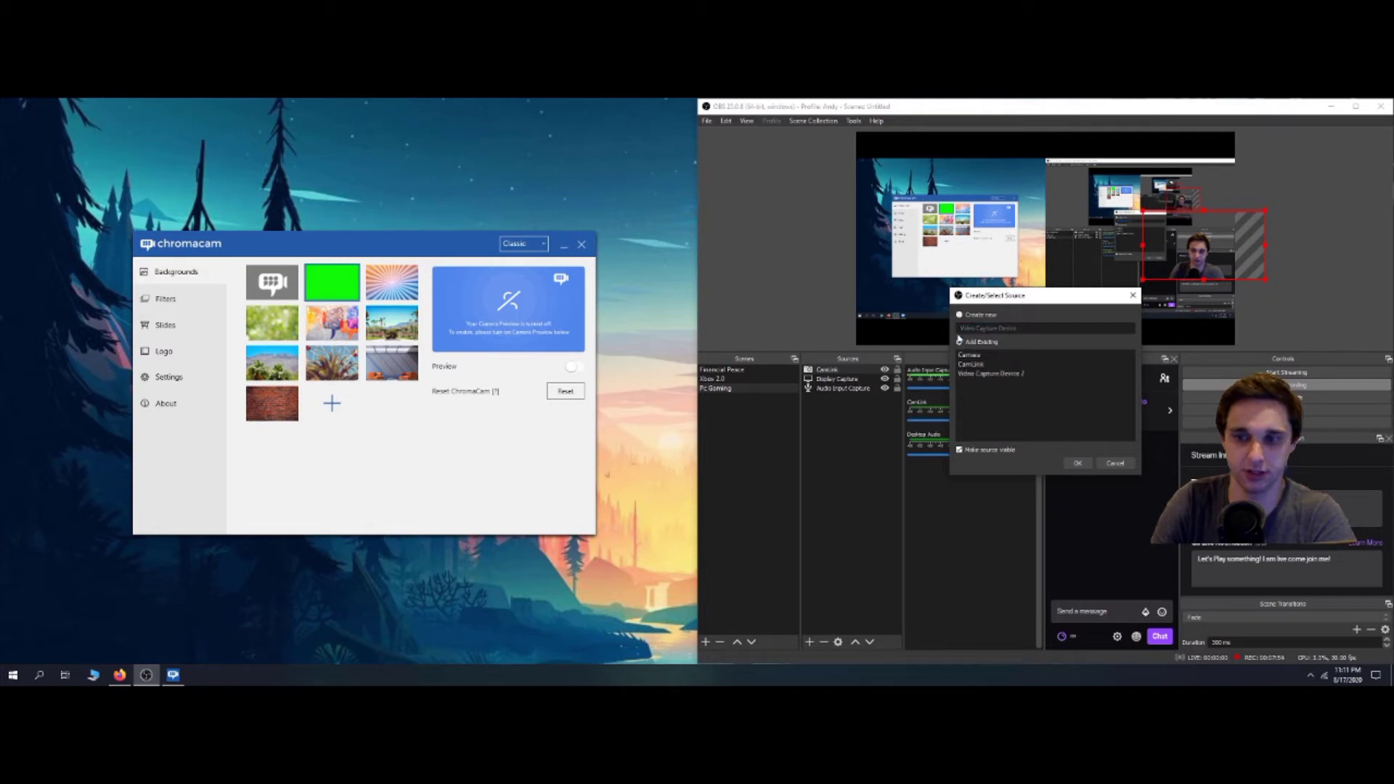
pyautogui.click(959, 315)
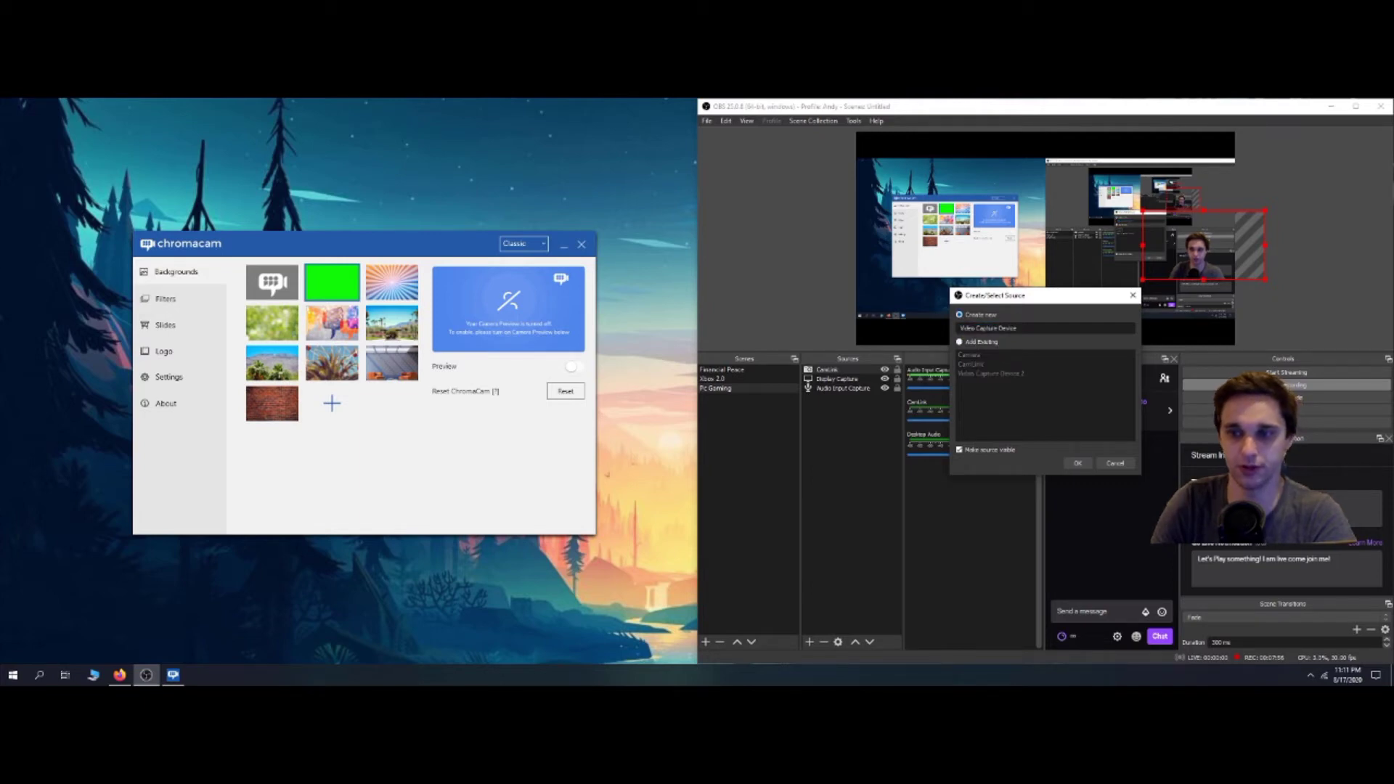
pyautogui.click(961, 342)
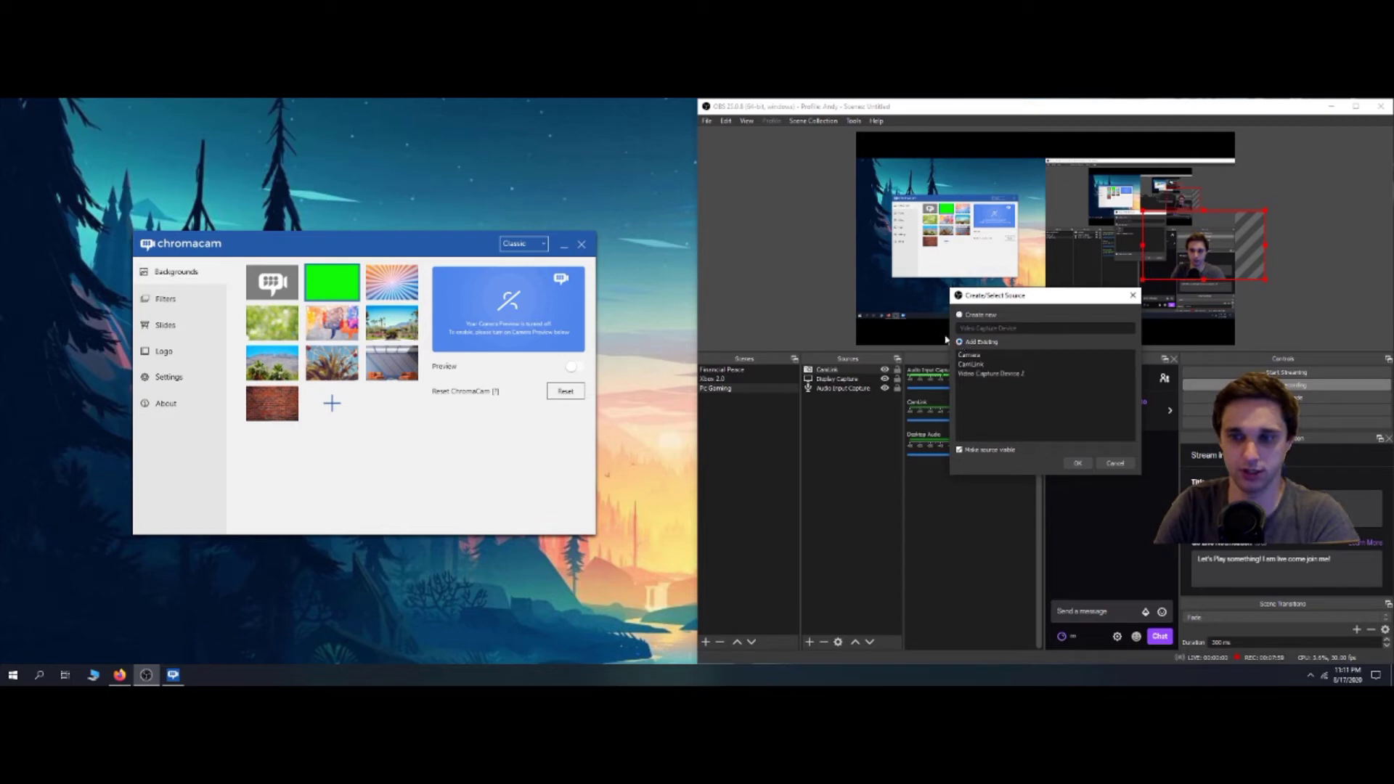
pyautogui.click(1113, 464)
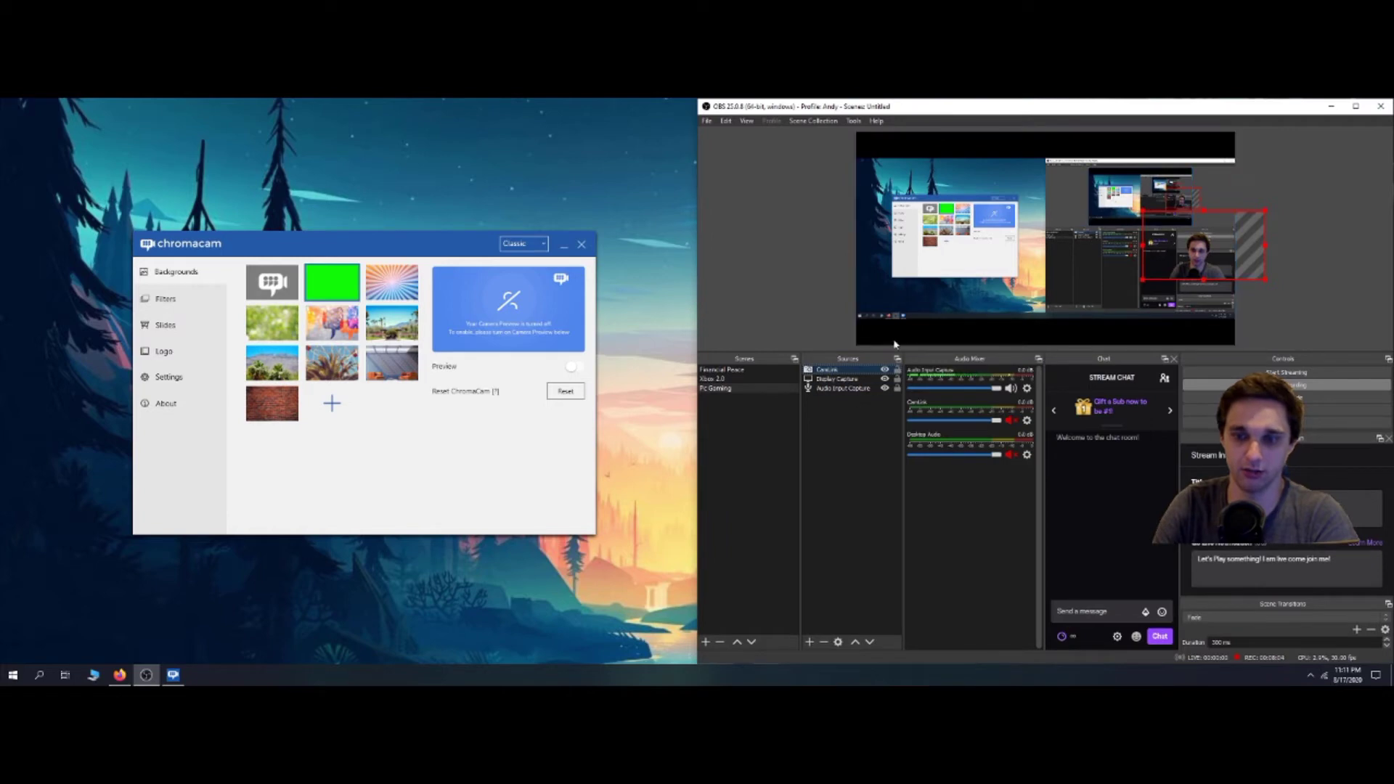
# Step: Set the CamLink source's device to ChromaCam in its Properties and close the dialog
pyautogui.rightClick(838, 371)
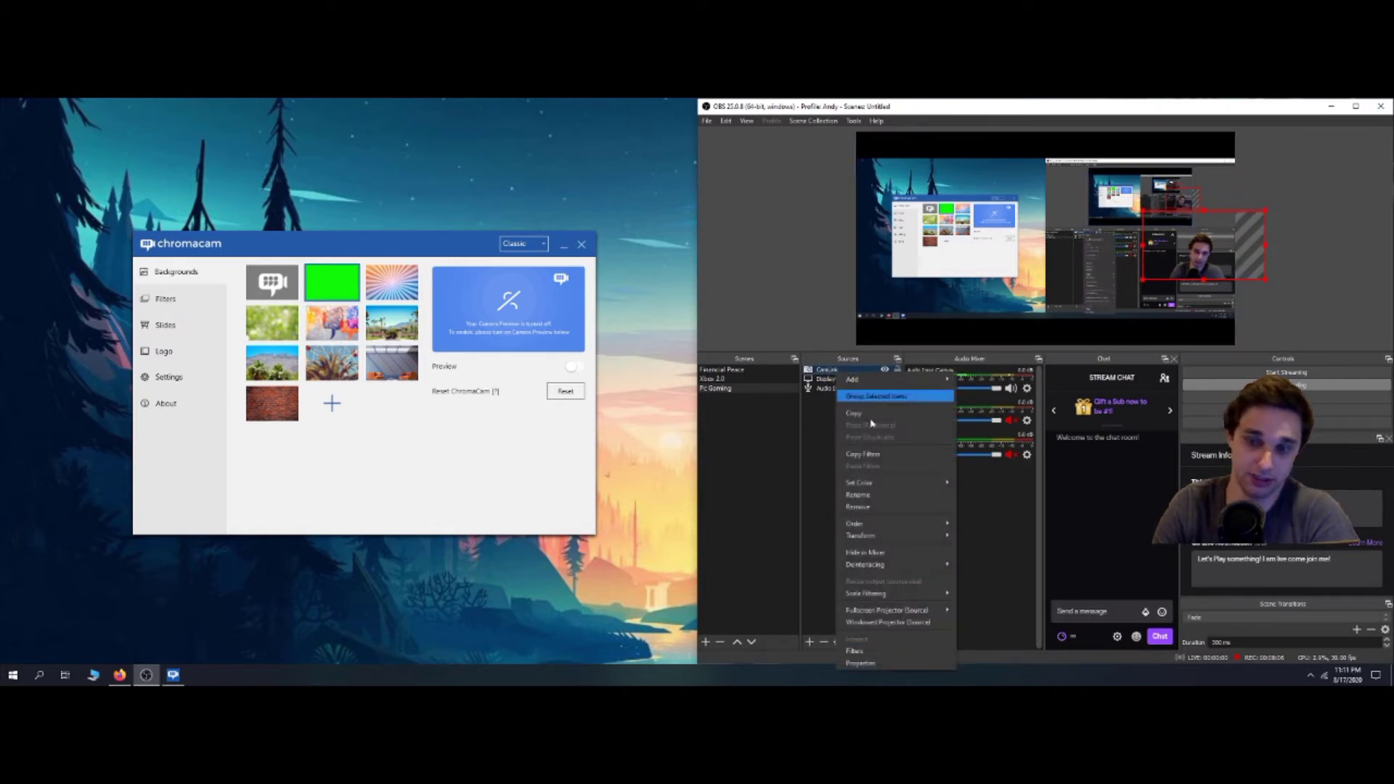
pyautogui.click(892, 662)
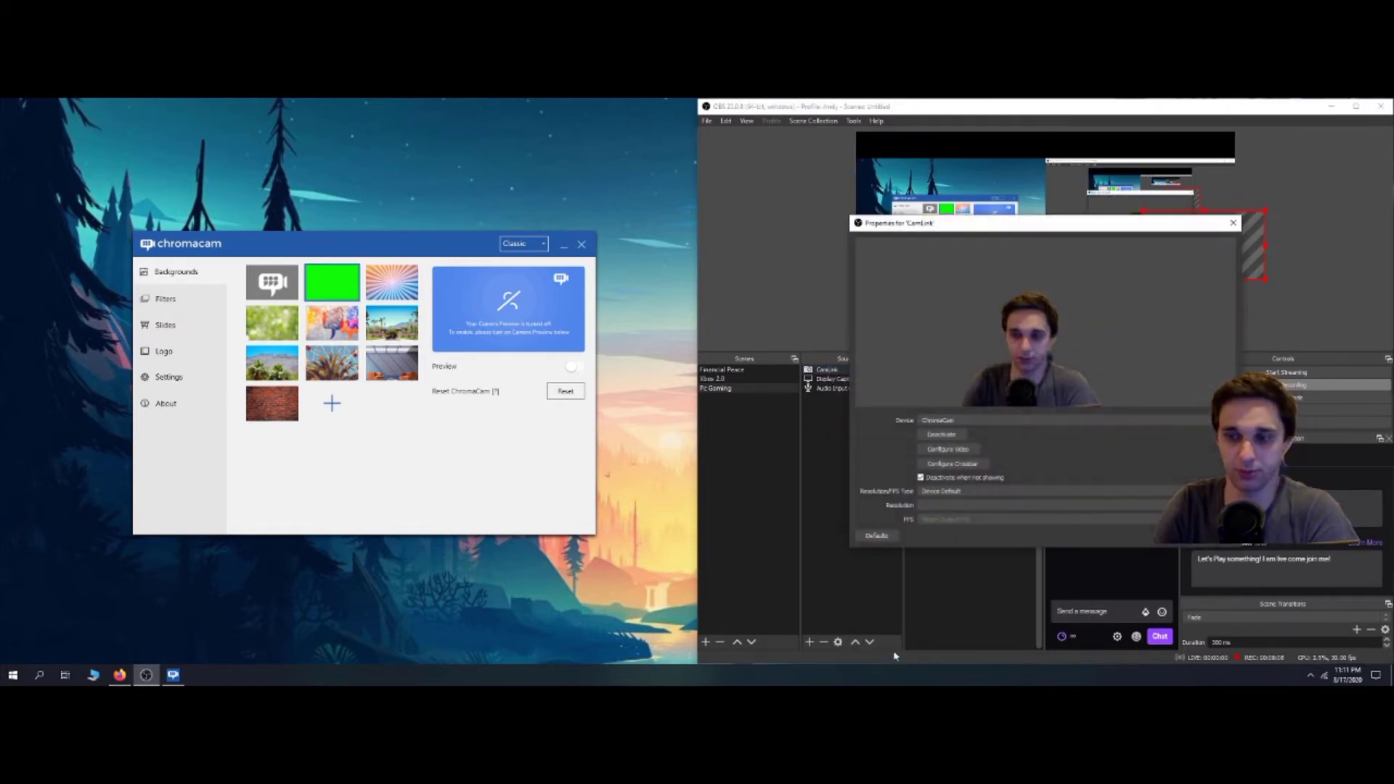
pyautogui.click(953, 422)
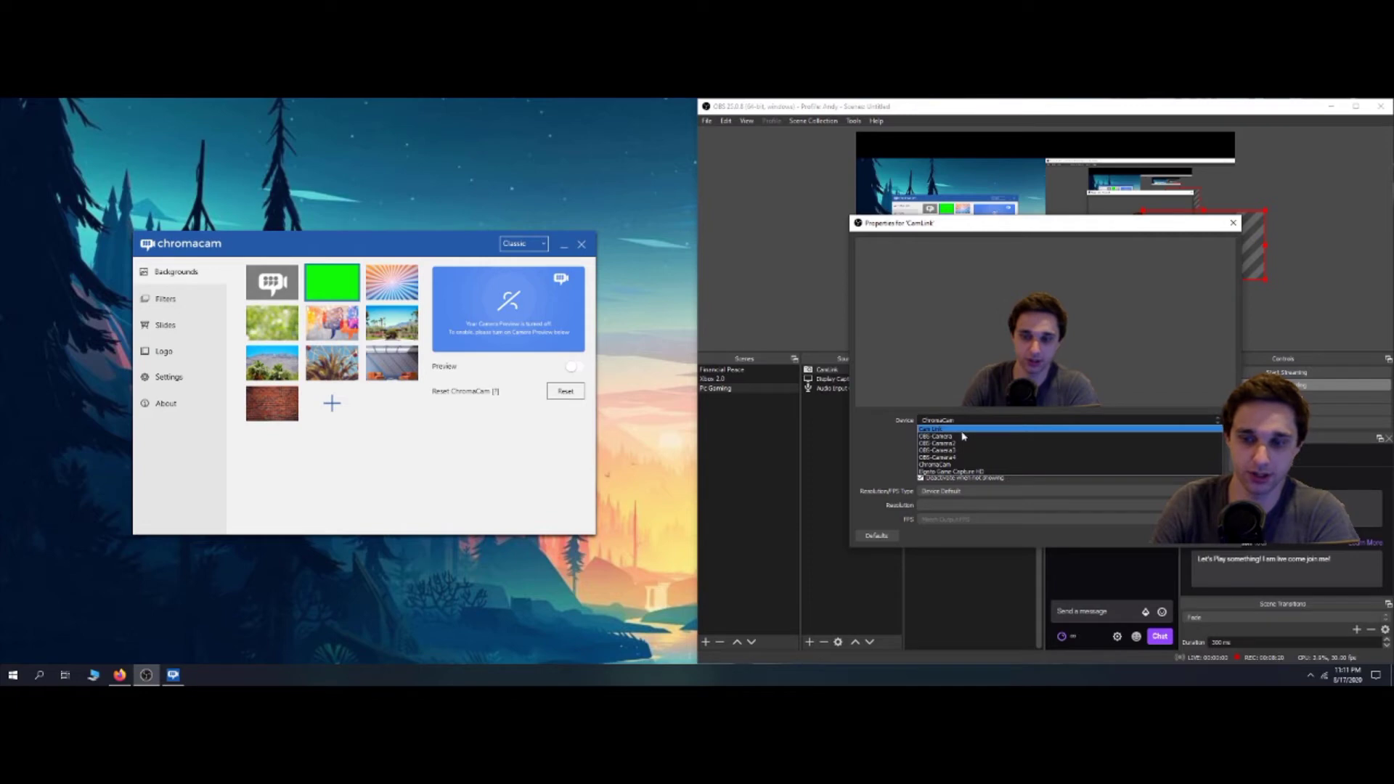
pyautogui.click(966, 466)
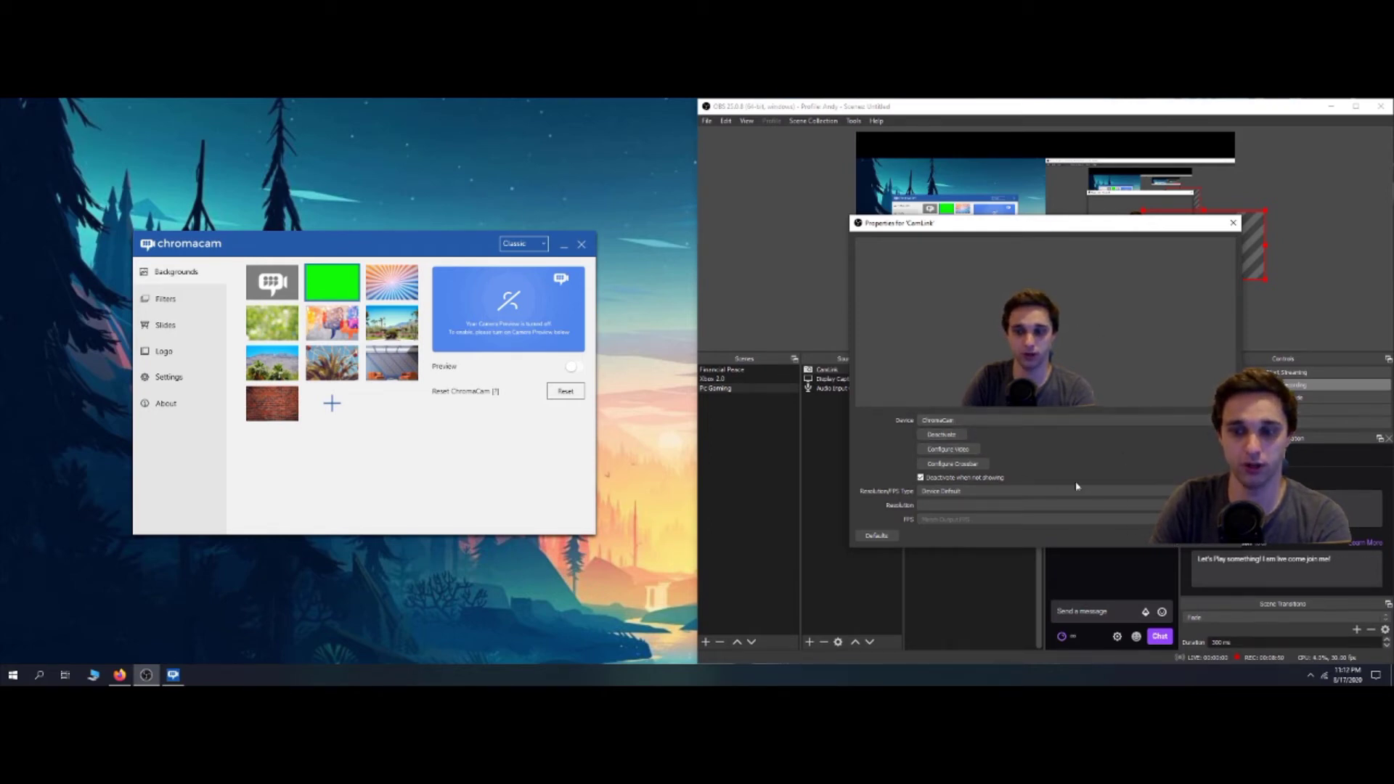
pyautogui.click(1162, 536)
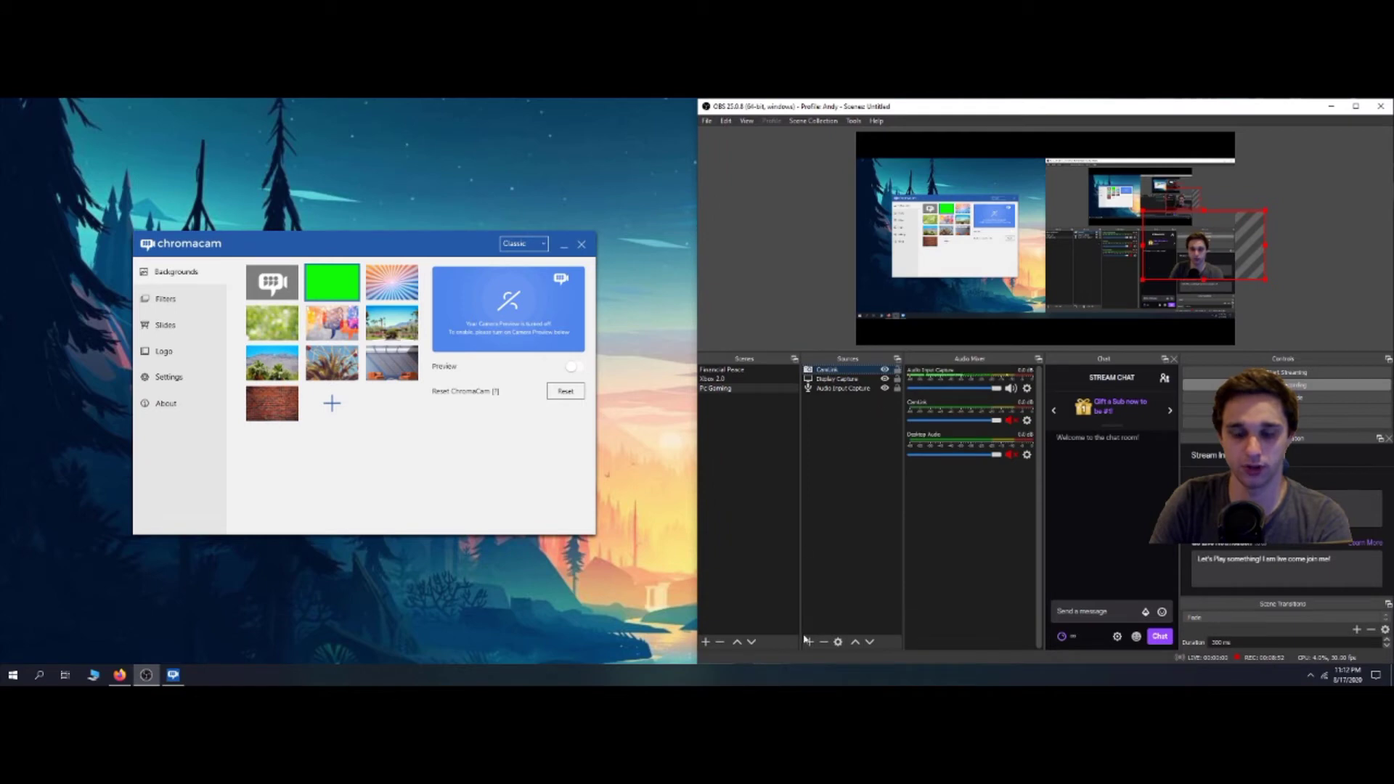
# Step: Select the CamLink overlay in the preview and drag it up and to the left
pyautogui.click(1175, 247)
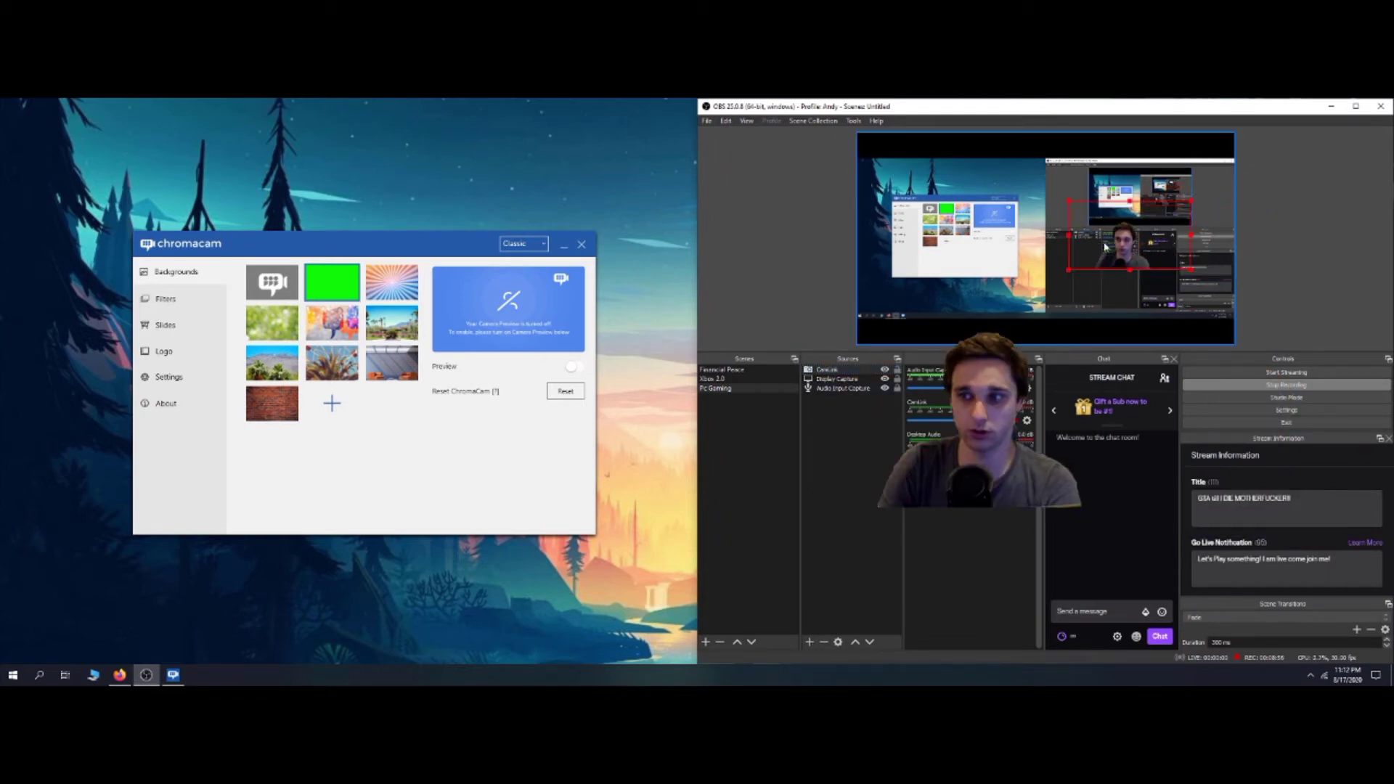
pyautogui.moveTo(1177, 248)
pyautogui.mouseDown()
pyautogui.moveTo(1151, 244)
pyautogui.moveTo(1160, 266)
pyautogui.mouseUp()
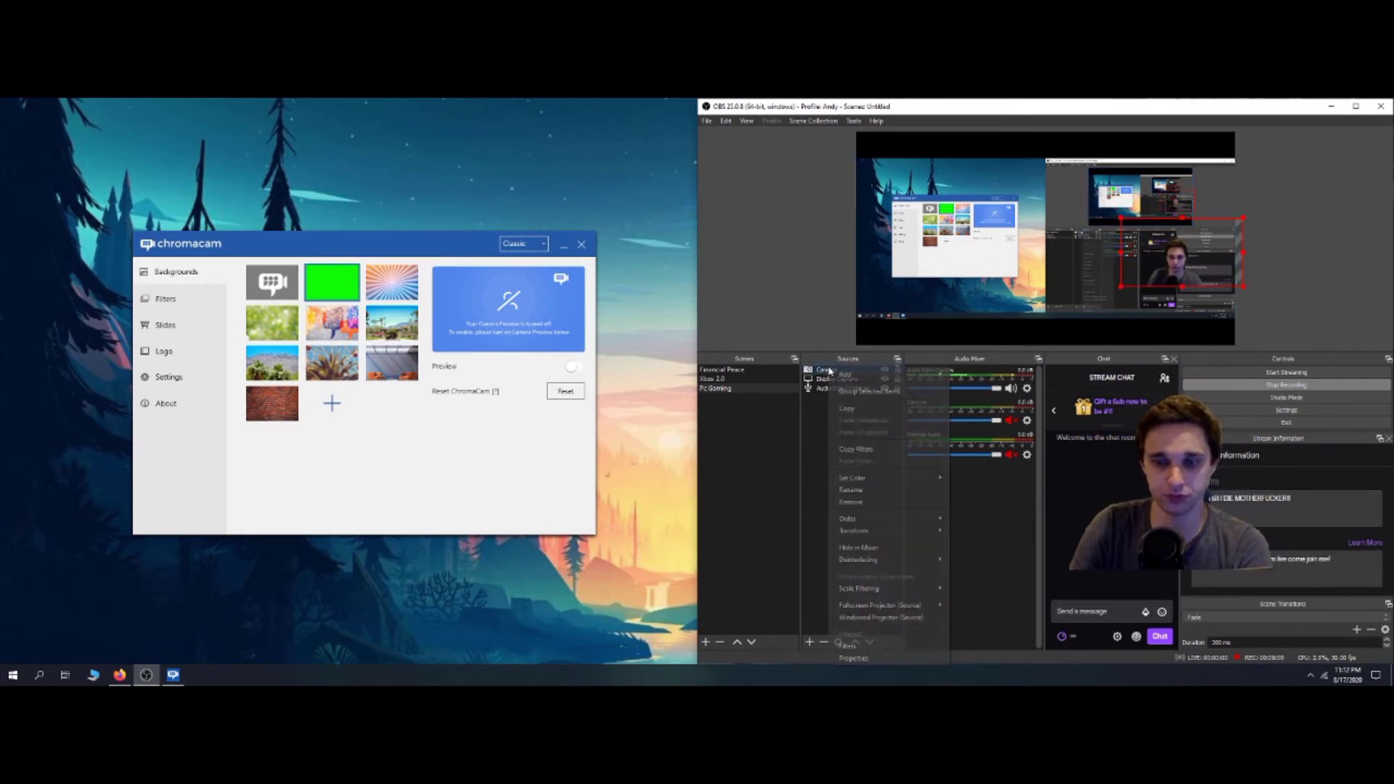
# Step: Set the CamLink Chroma Key filter's key colour type to Green
pyautogui.rightClick(831, 414)
pyautogui.click(850, 645)
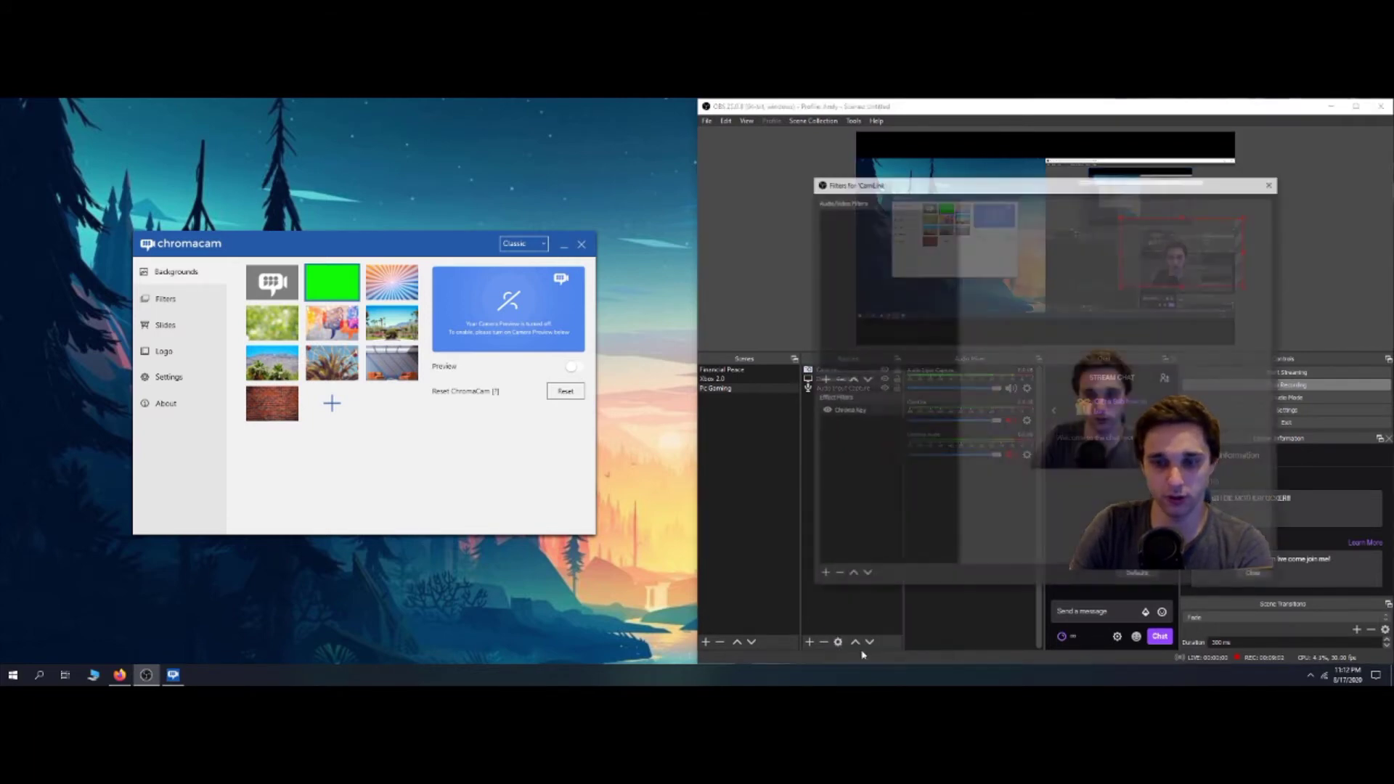
pyautogui.click(846, 411)
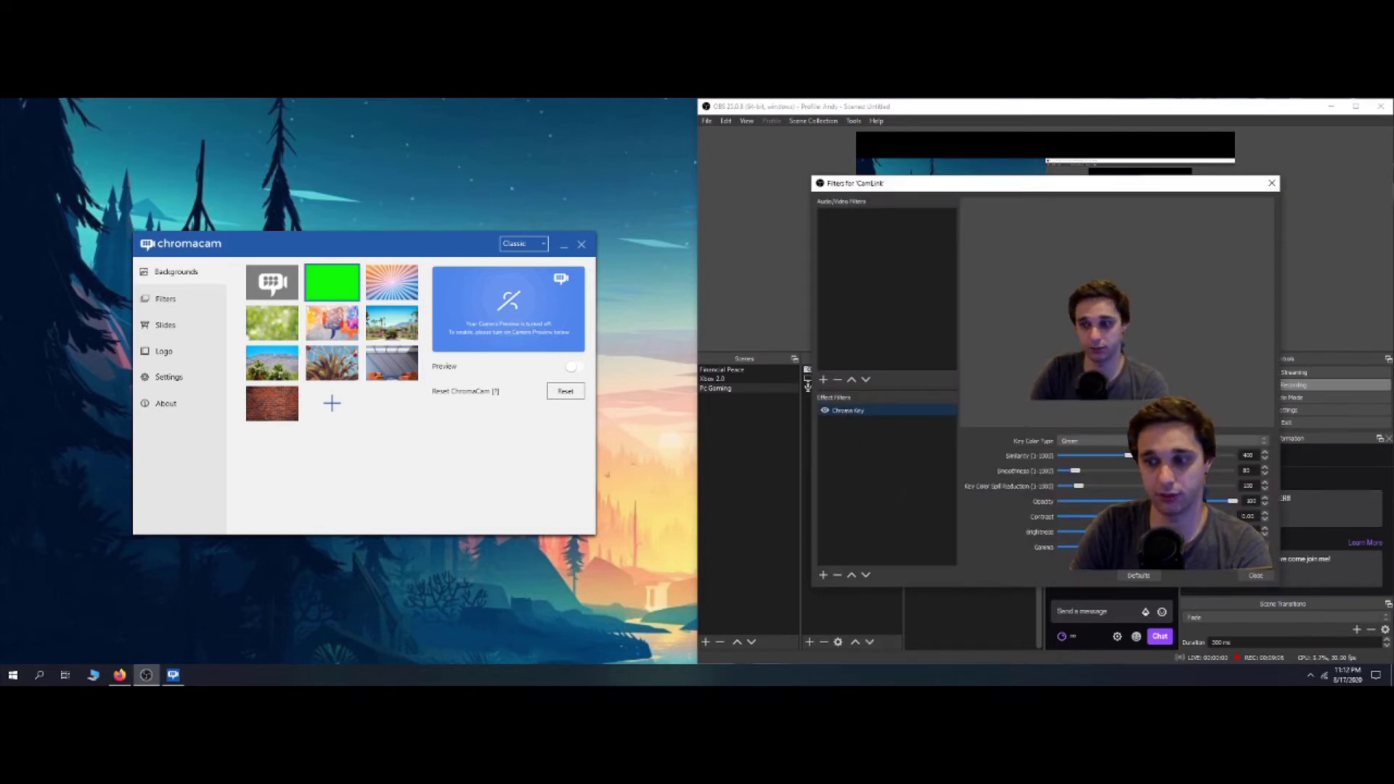
pyautogui.click(1092, 441)
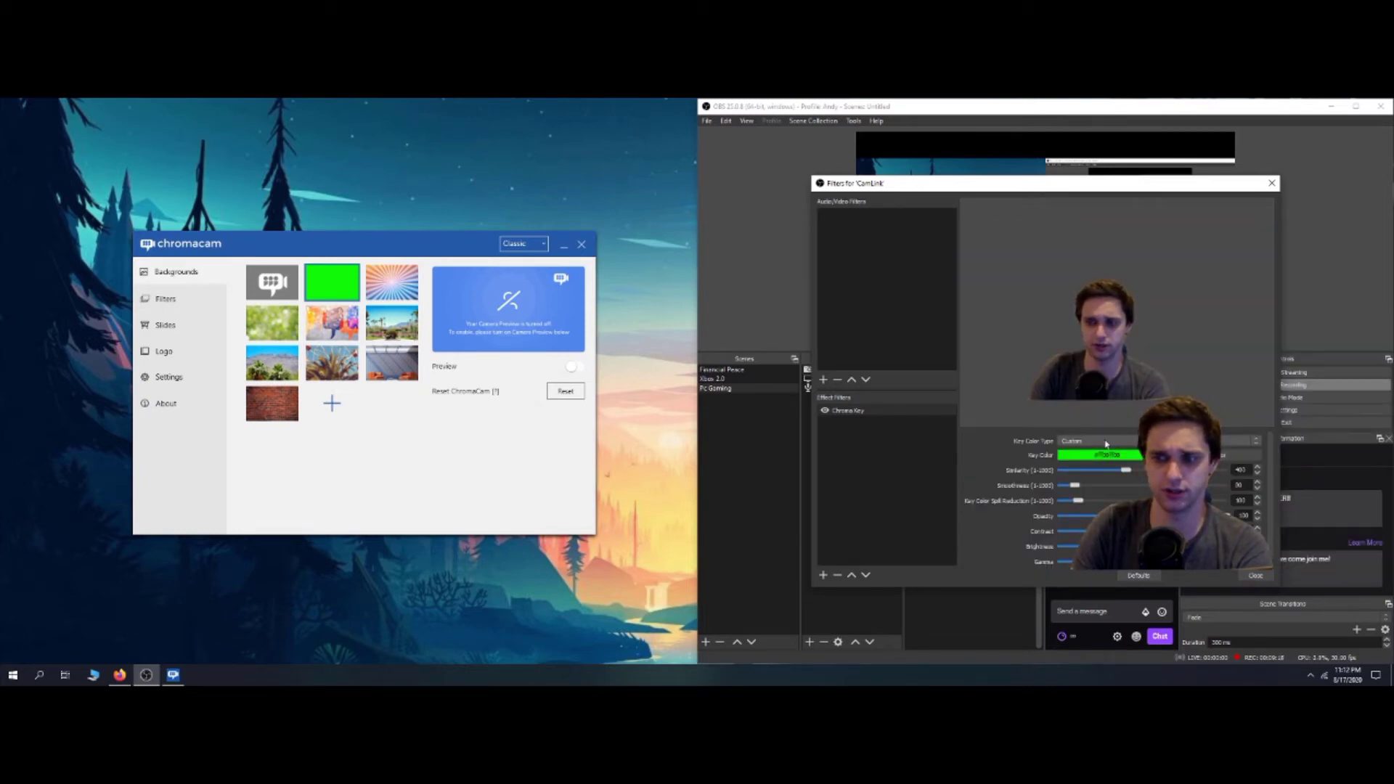
pyautogui.click(1106, 442)
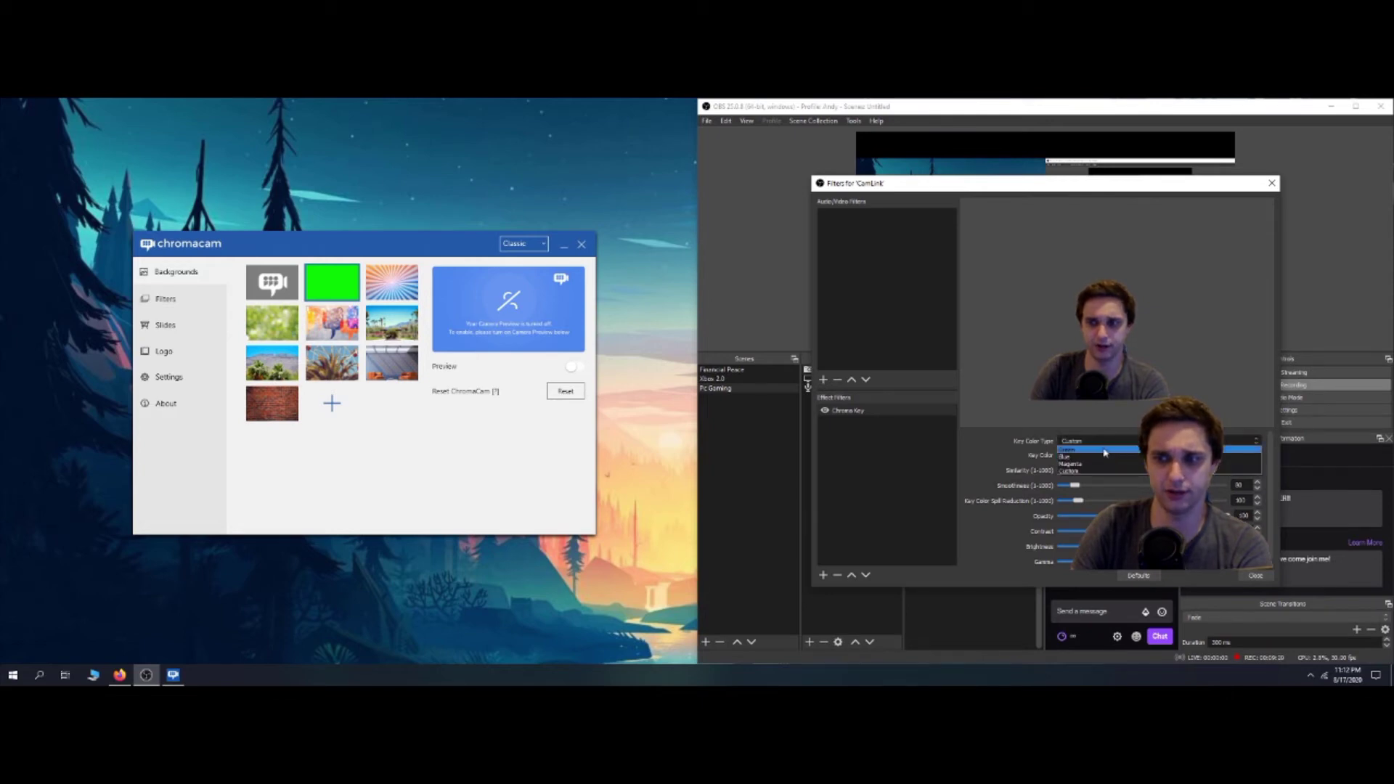
pyautogui.click(1082, 449)
pyautogui.click(1103, 441)
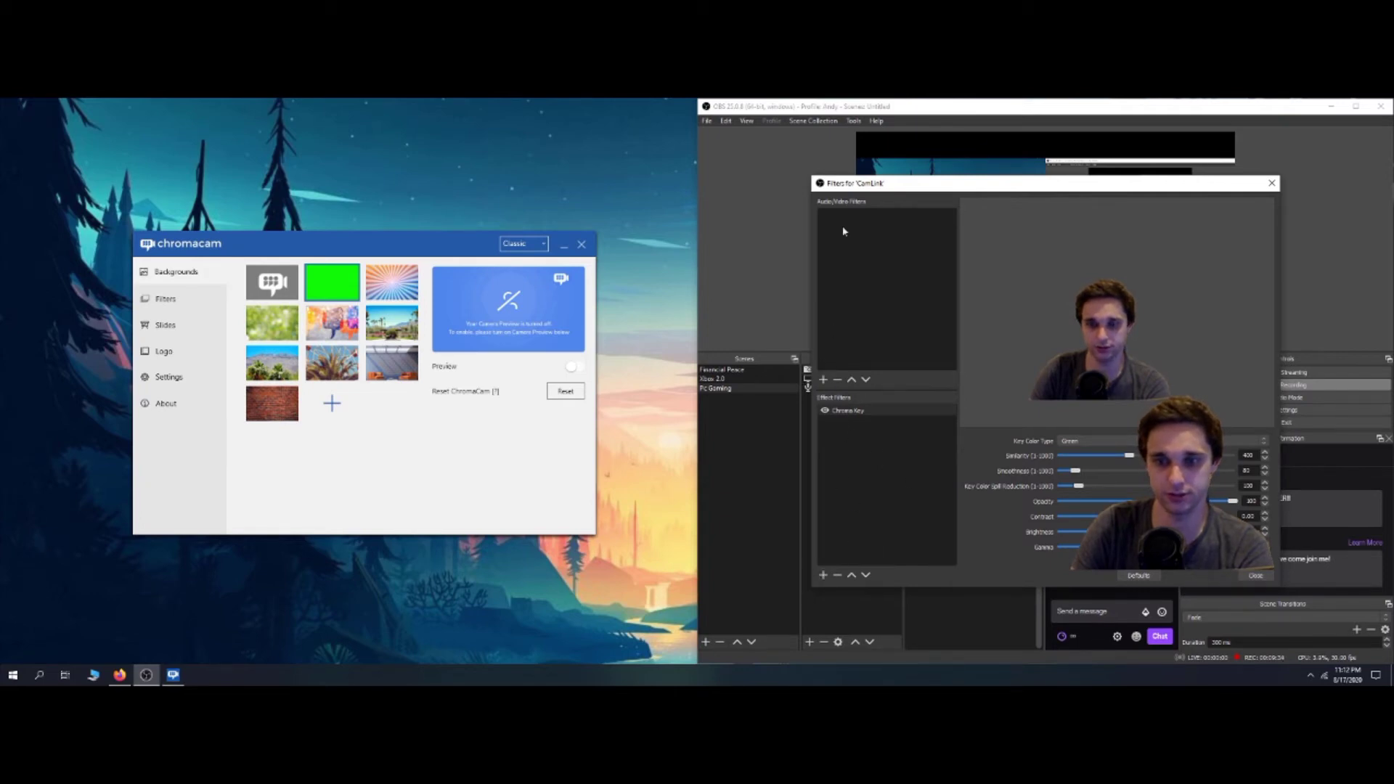
# Step: Start adding a second Chroma Key filter, cancel it, and close the Filters window
pyautogui.click(824, 575)
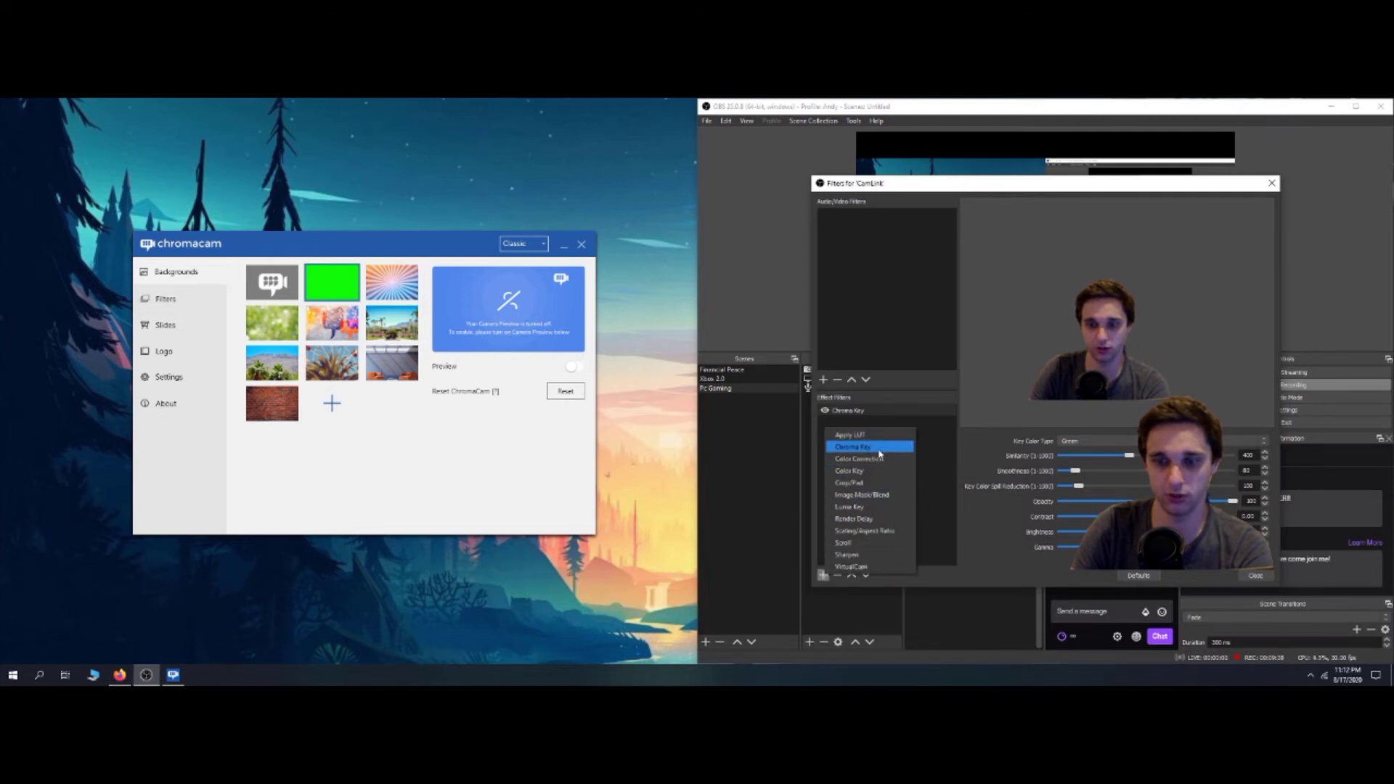
pyautogui.click(853, 447)
pyautogui.click(1059, 406)
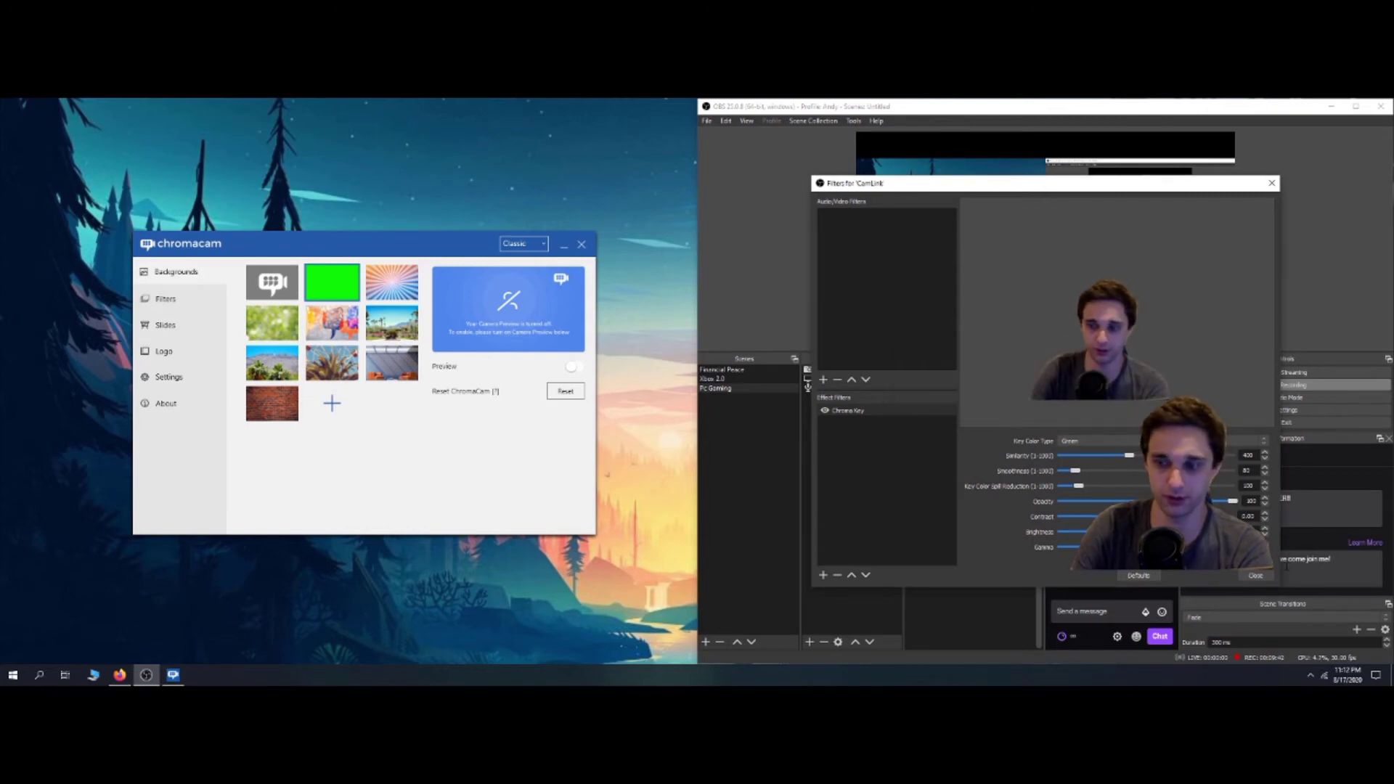
pyautogui.click(1255, 575)
# Step: Drag the webcam overlay to the bottom of the scene and move OBS off screen
pyautogui.moveTo(1145, 263); pyautogui.dragTo(1140, 294)
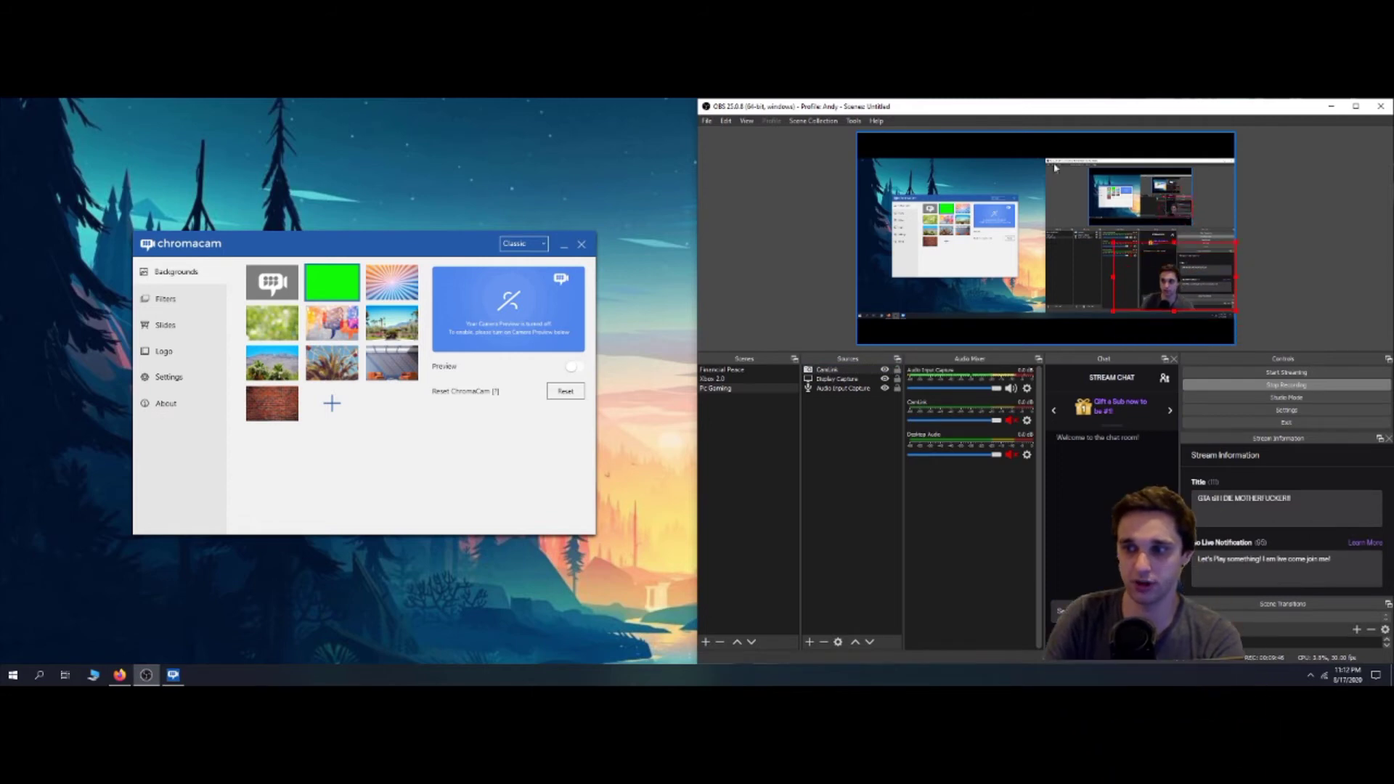
pyautogui.moveTo(1016, 107); pyautogui.dragTo(0, 102)
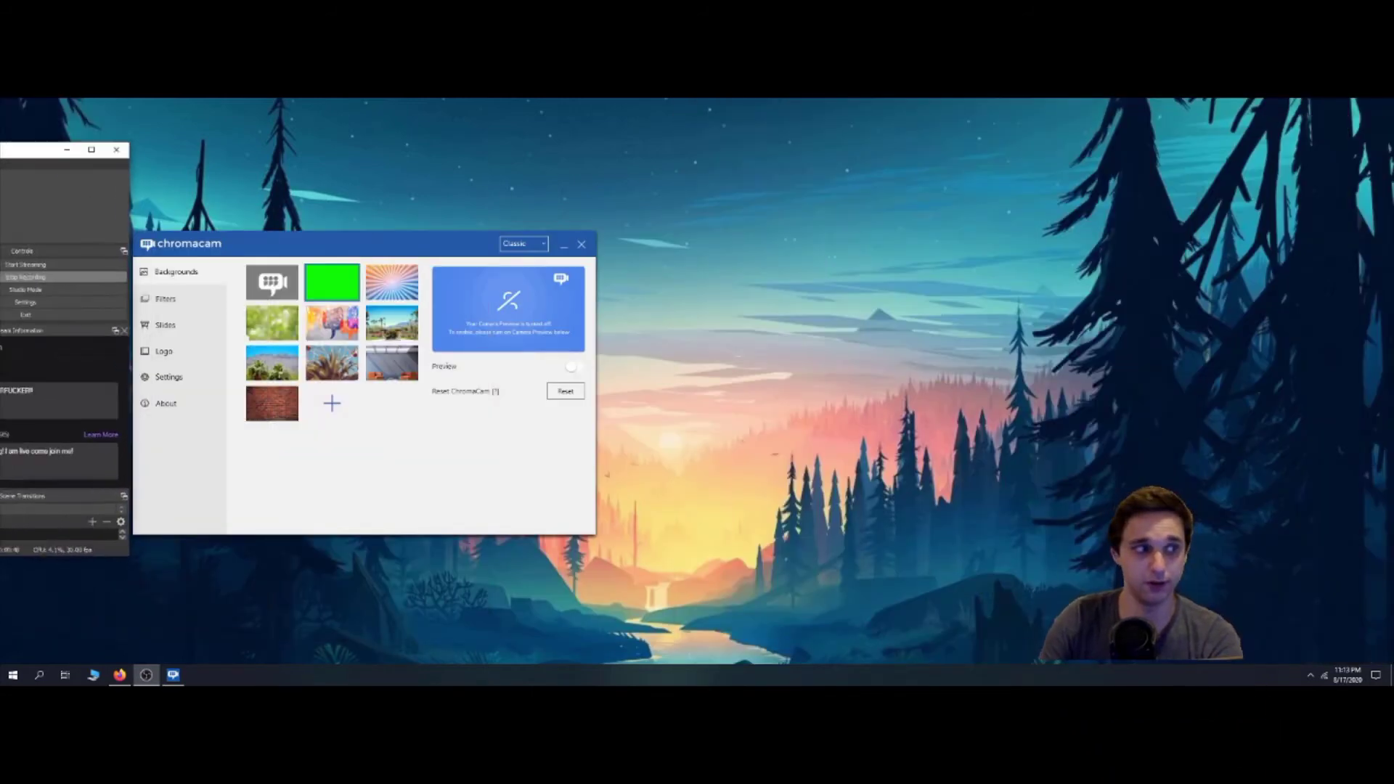
pyautogui.press('super+Down')
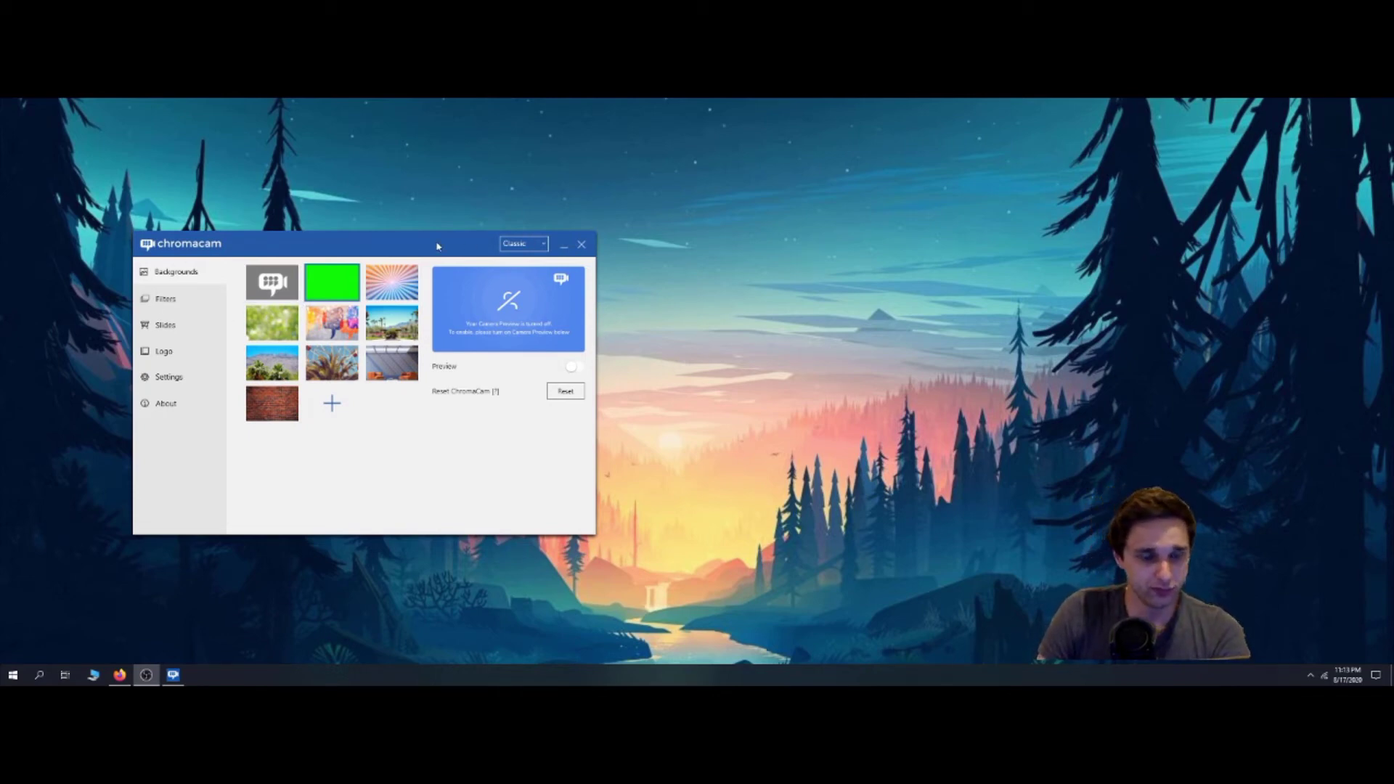
# Step: Switch ChromaCam to Streamer mode, apply the floating-faces effect, then view the Twitch Bot section
pyautogui.click(520, 253)
pyautogui.click(521, 268)
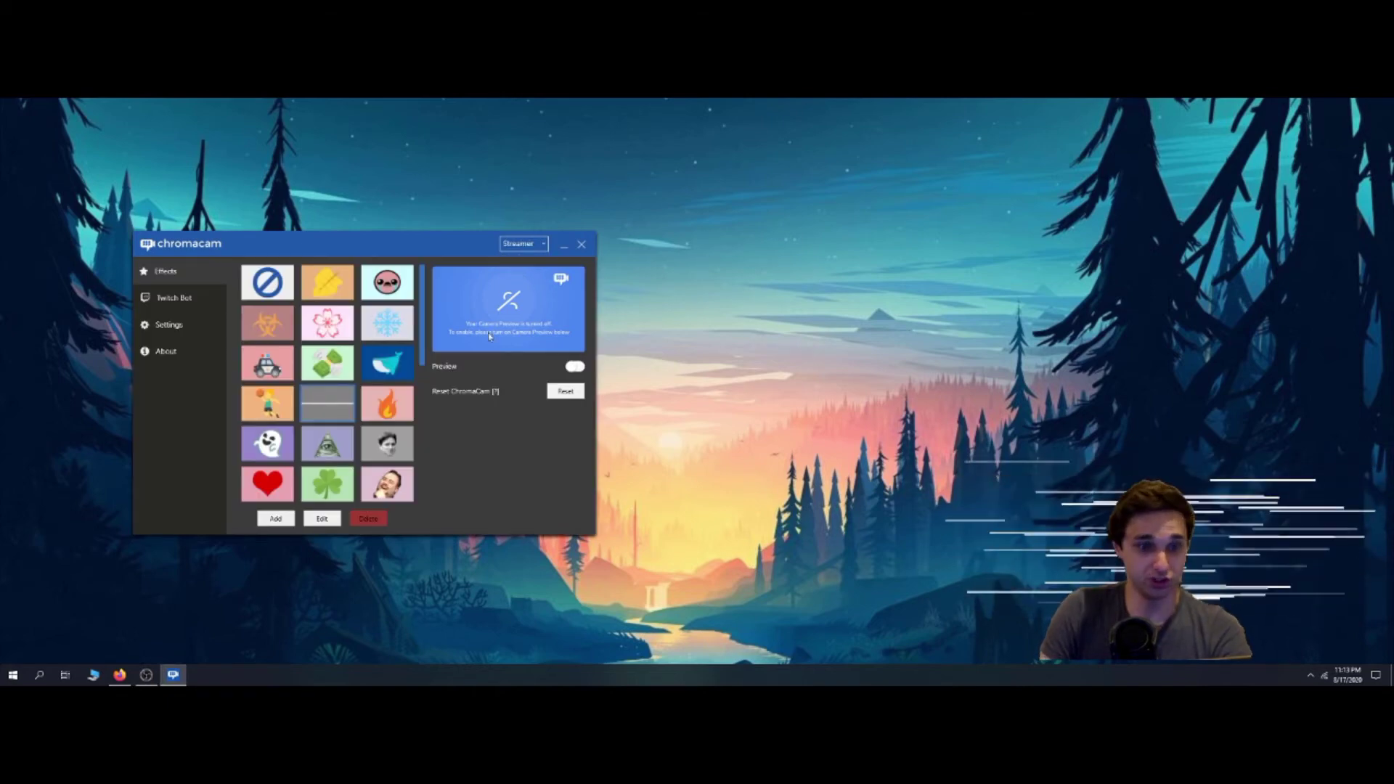
pyautogui.click(390, 482)
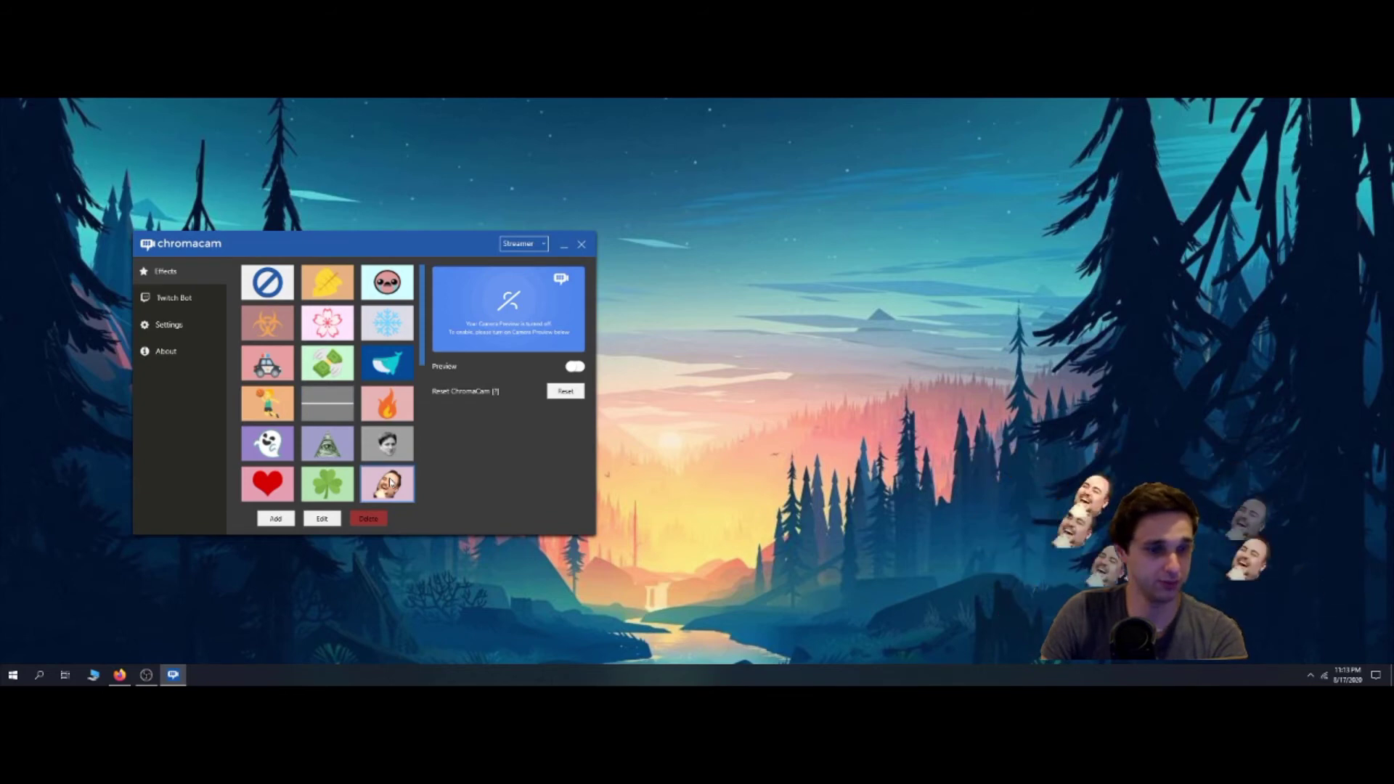
pyautogui.scroll(-3, 341, 452)
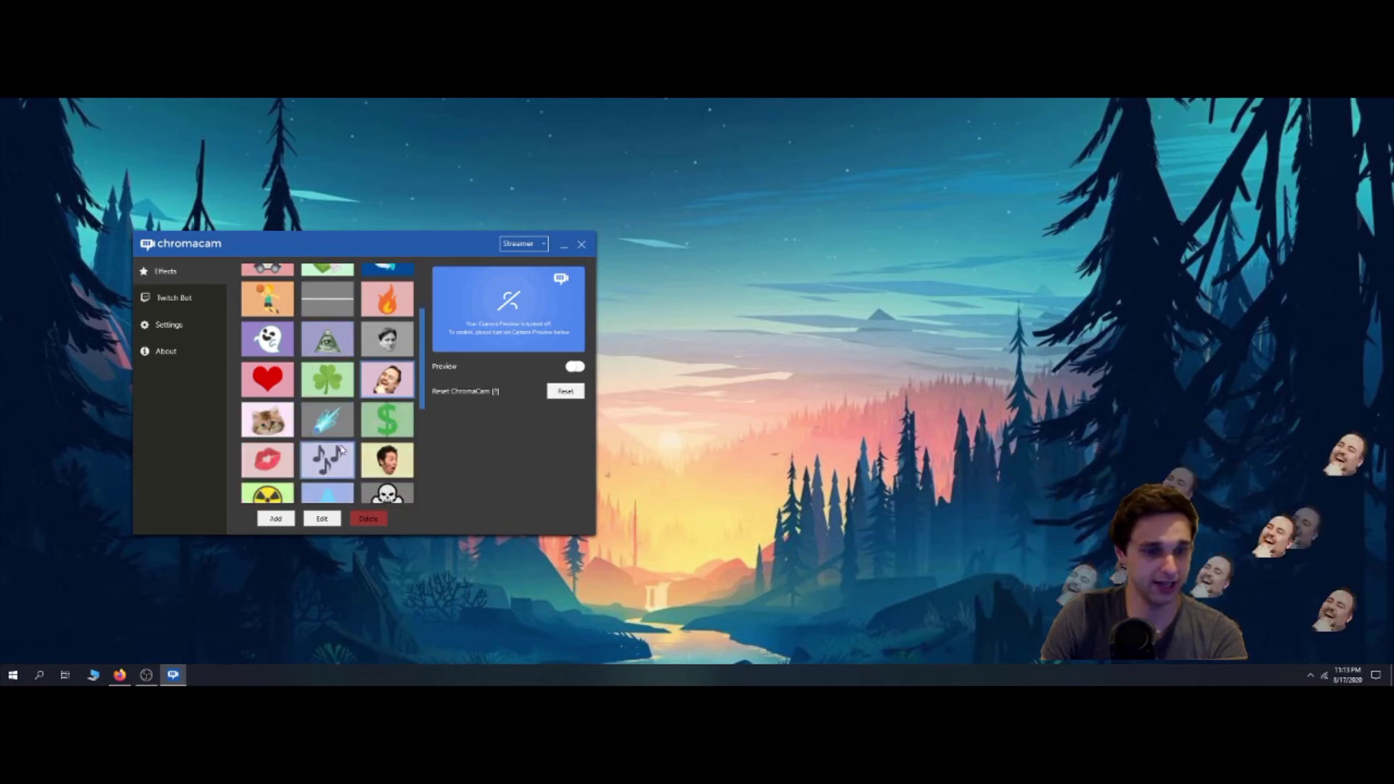
pyautogui.click(171, 298)
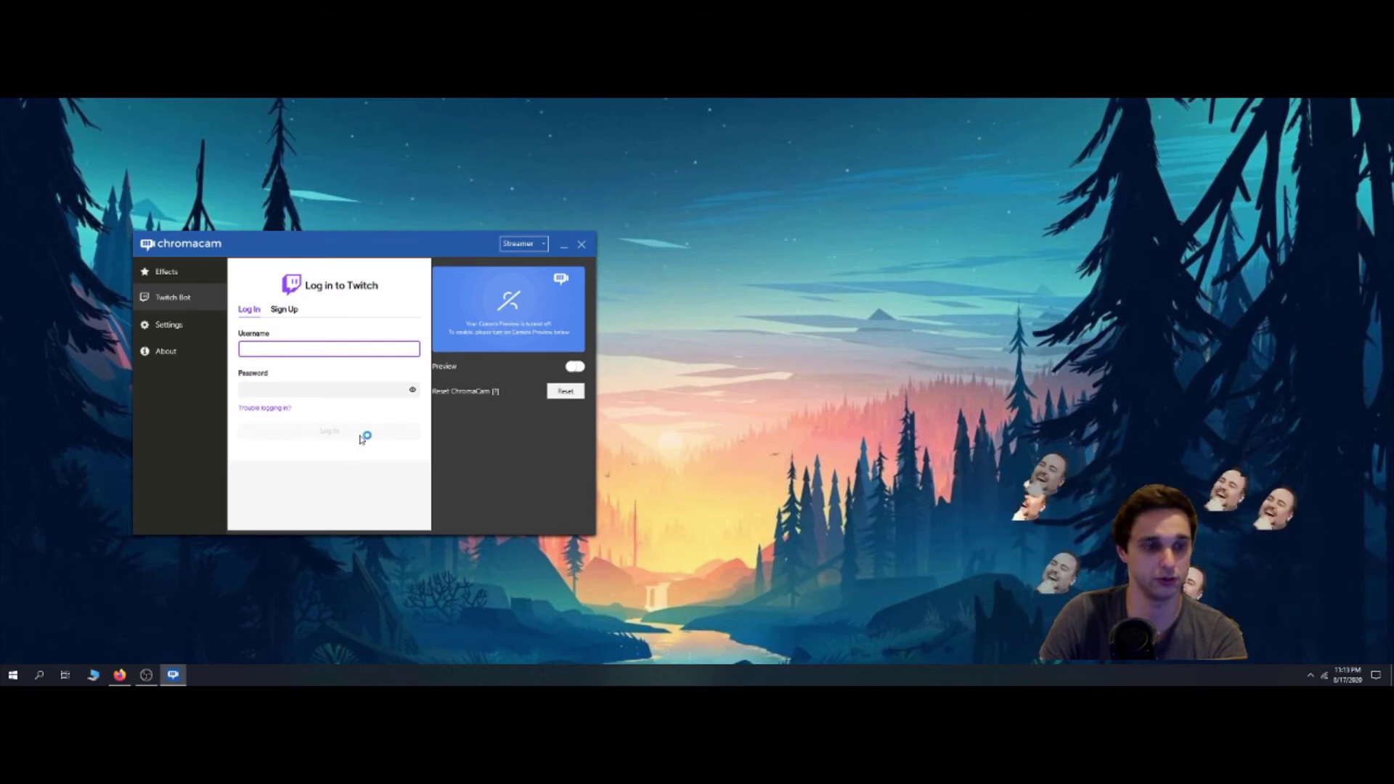
# Step: Back on the effects list, try the biohazard, cherry blossom, falling leaves, pink-face and snowflake effects
pyautogui.click(170, 275)
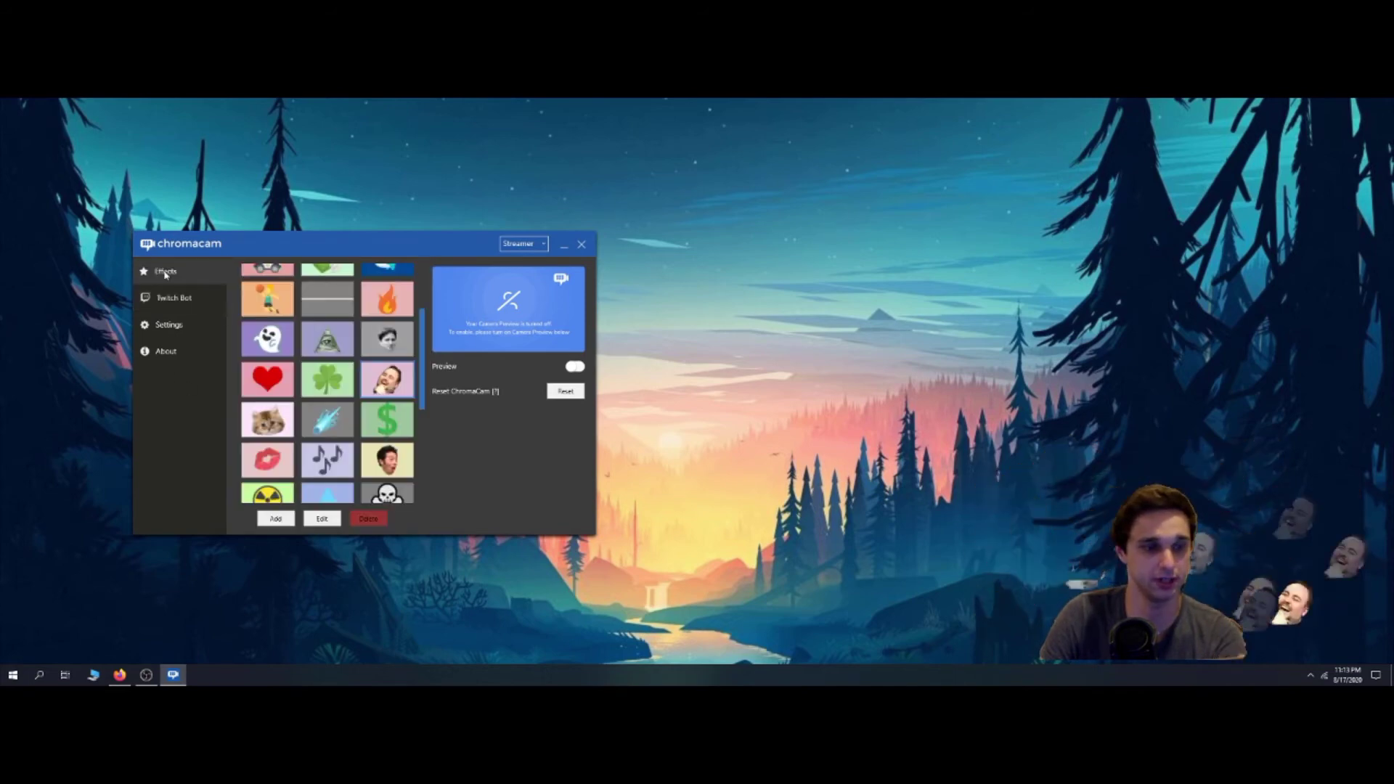
pyautogui.scroll(3, 286, 335)
pyautogui.click(277, 329)
pyautogui.click(327, 322)
pyautogui.click(326, 284)
pyautogui.click(387, 283)
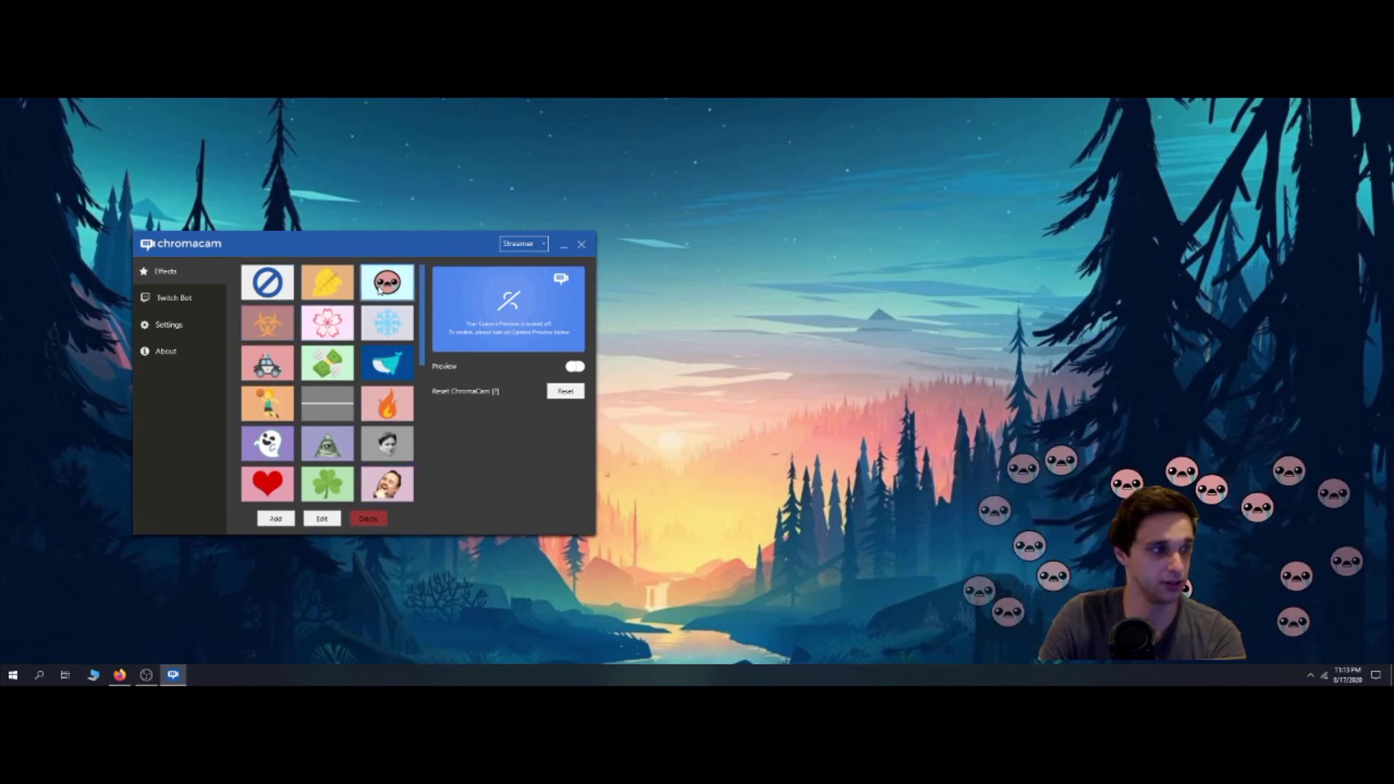
pyautogui.click(379, 329)
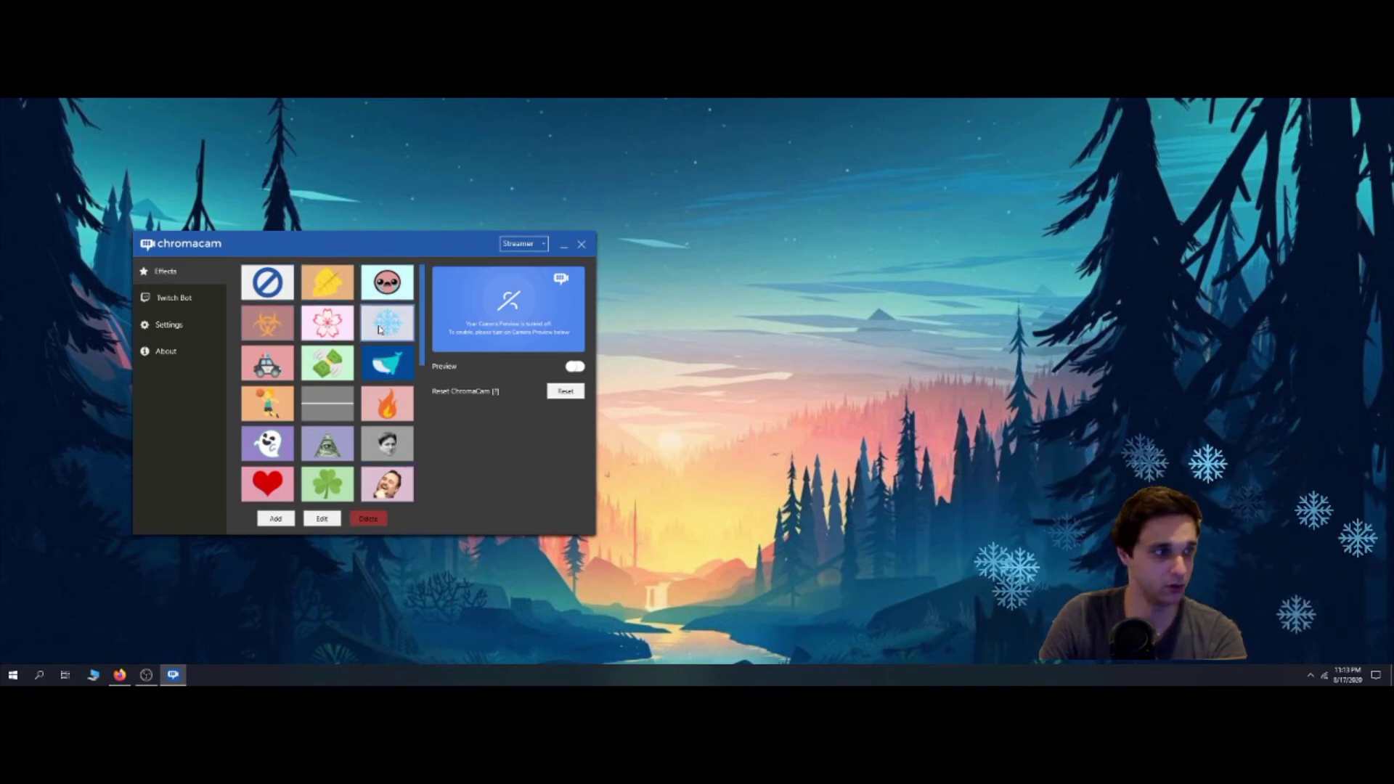
# Step: Try the husky, tornado, chili pepper and glowing sun streamer effects
pyautogui.scroll(-10, 380, 329)
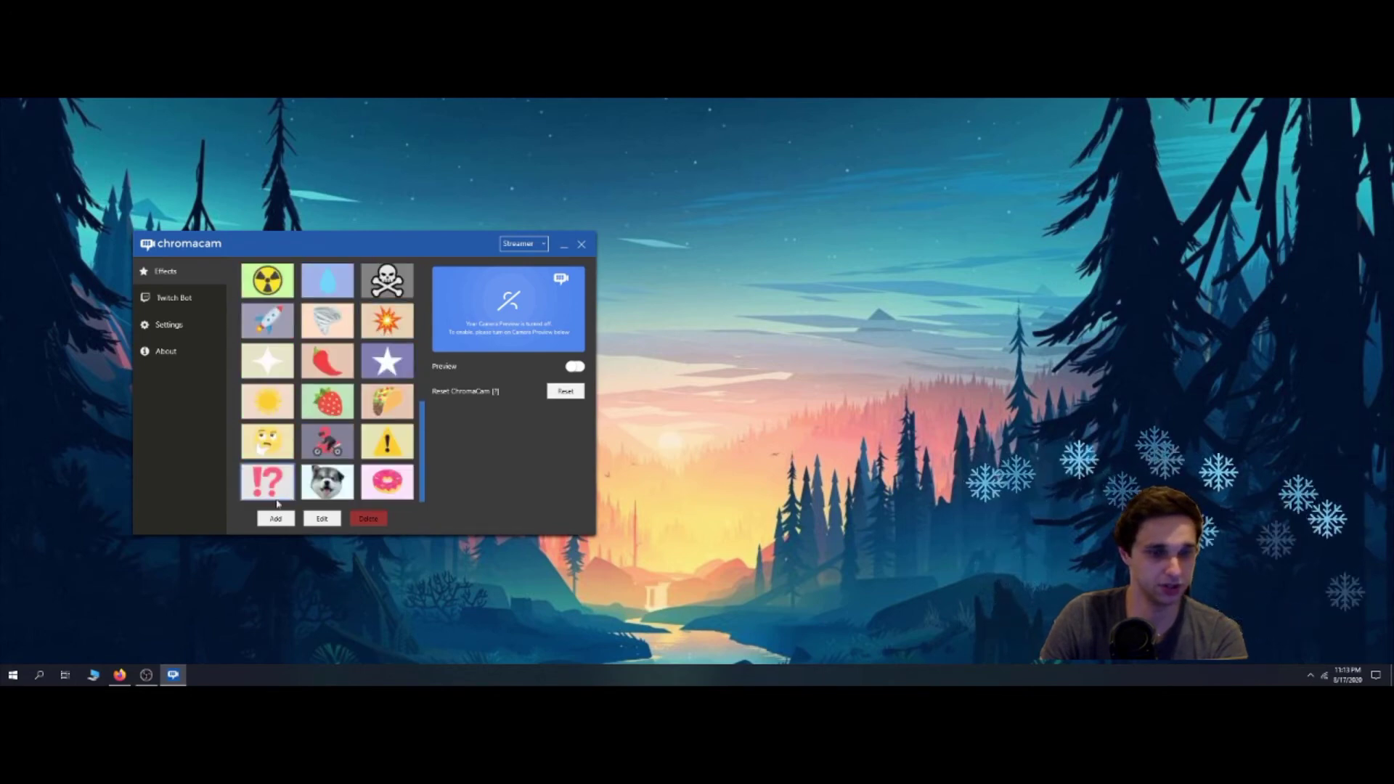
pyautogui.click(344, 473)
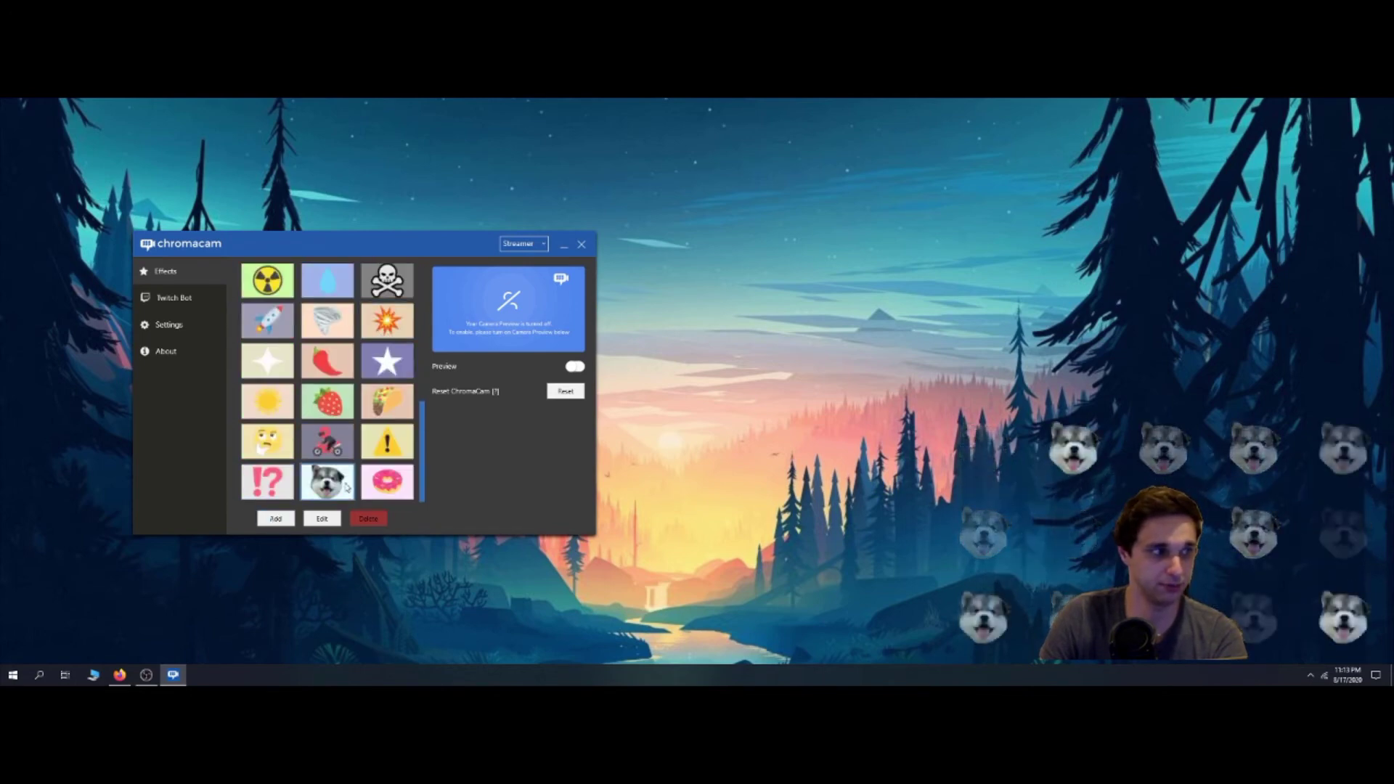
pyautogui.click(334, 326)
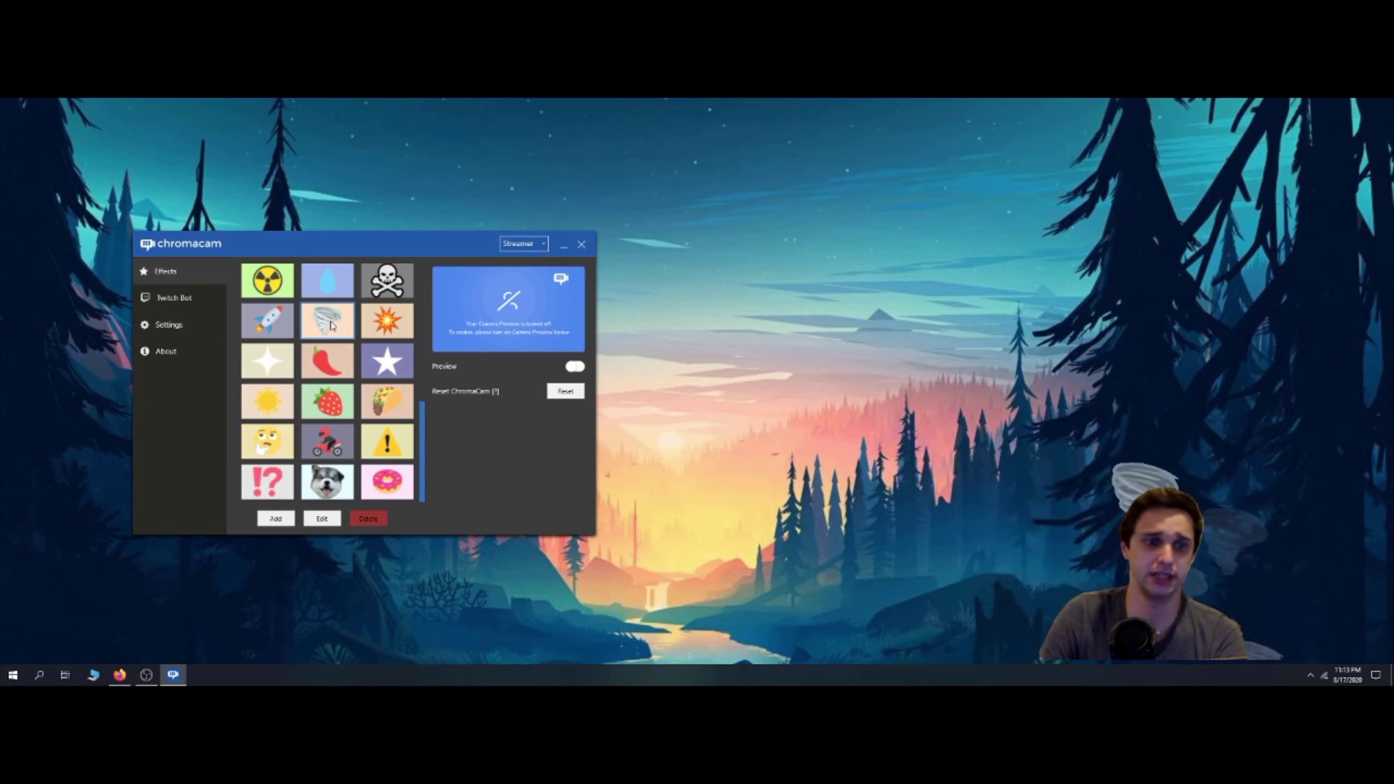
pyautogui.click(335, 349)
pyautogui.click(266, 396)
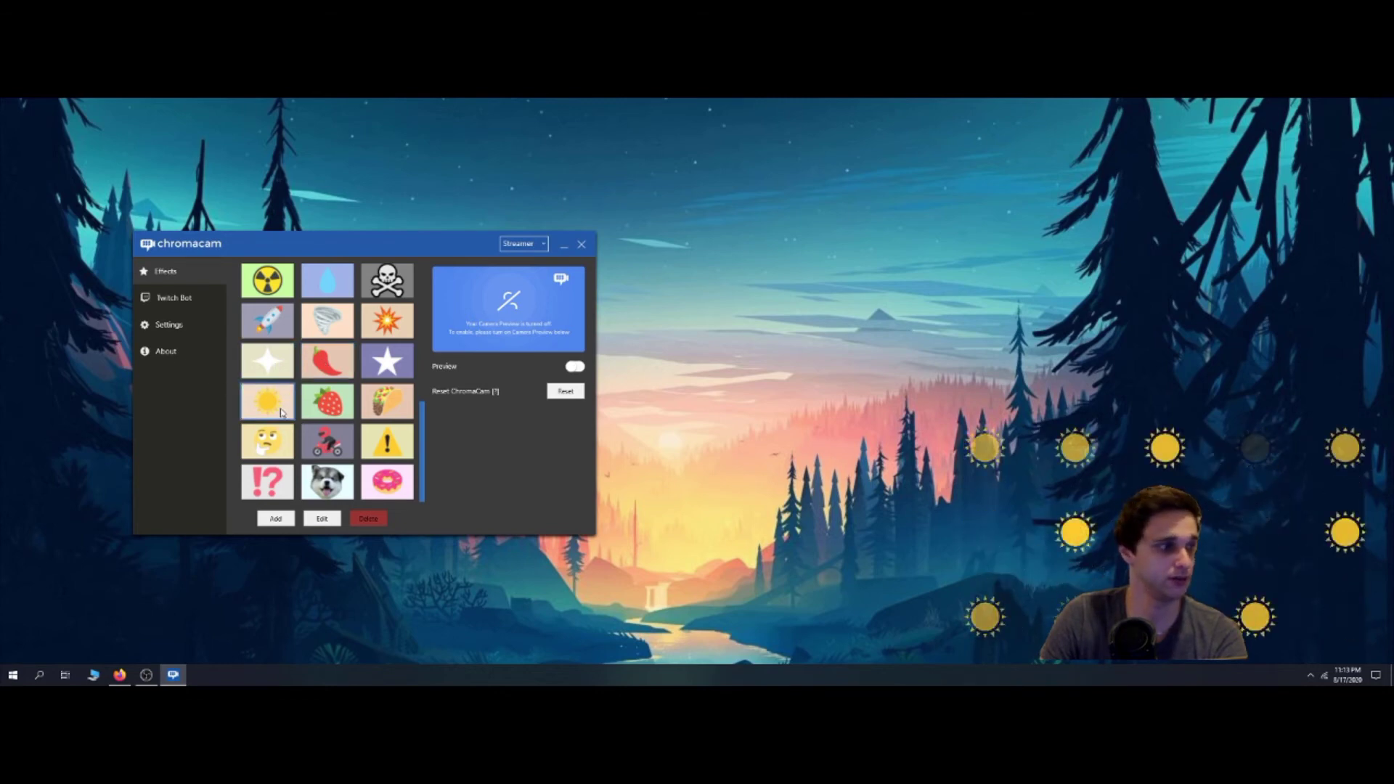
# Step: Try the comet, cat, dollar sign and laughing face streamer effects
pyautogui.scroll(3, 255, 349)
pyautogui.scroll(2, 237, 305)
pyautogui.click(328, 382)
pyautogui.click(271, 389)
pyautogui.scroll(1, 397, 445)
pyautogui.click(396, 444)
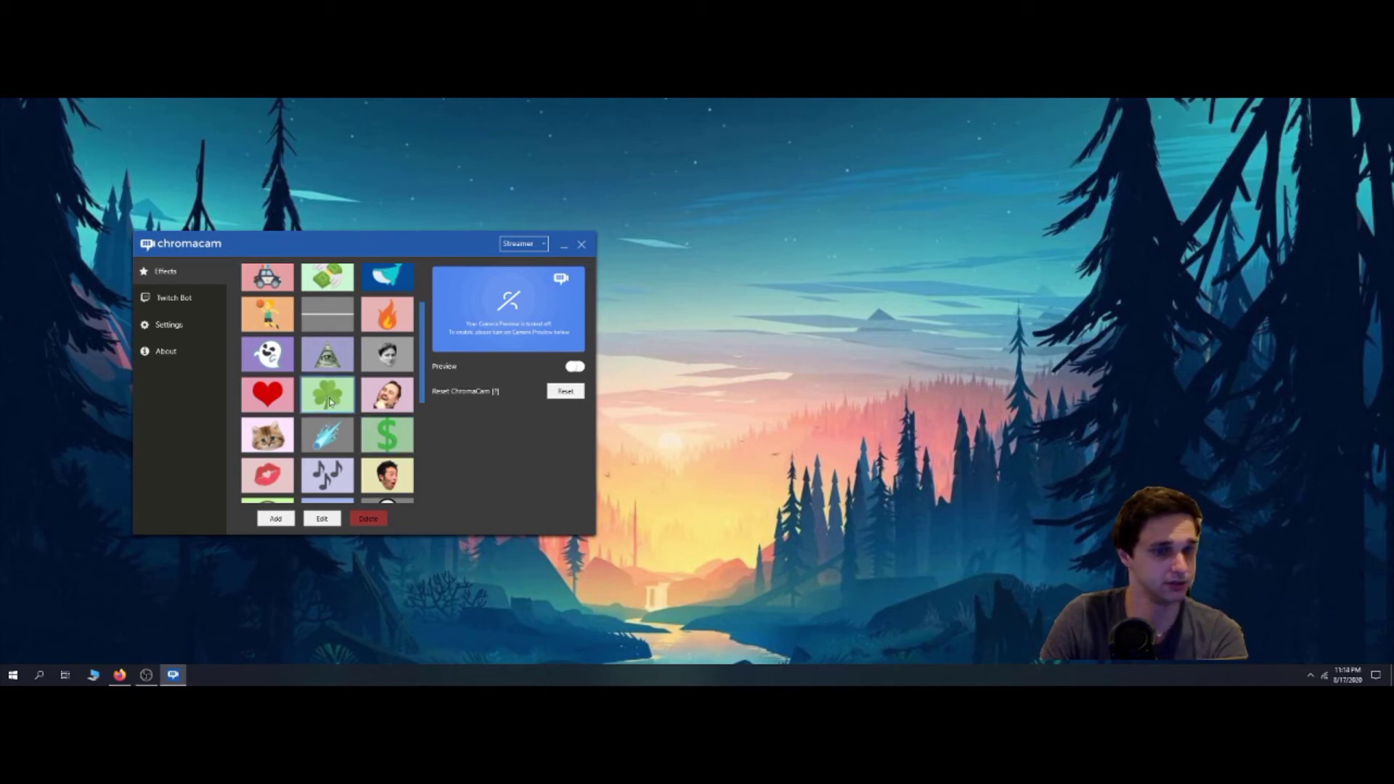
pyautogui.click(381, 404)
# Step: Apply the cherry blossom effect, then replace it with the falling skulls effect
pyautogui.scroll(1, 381, 404)
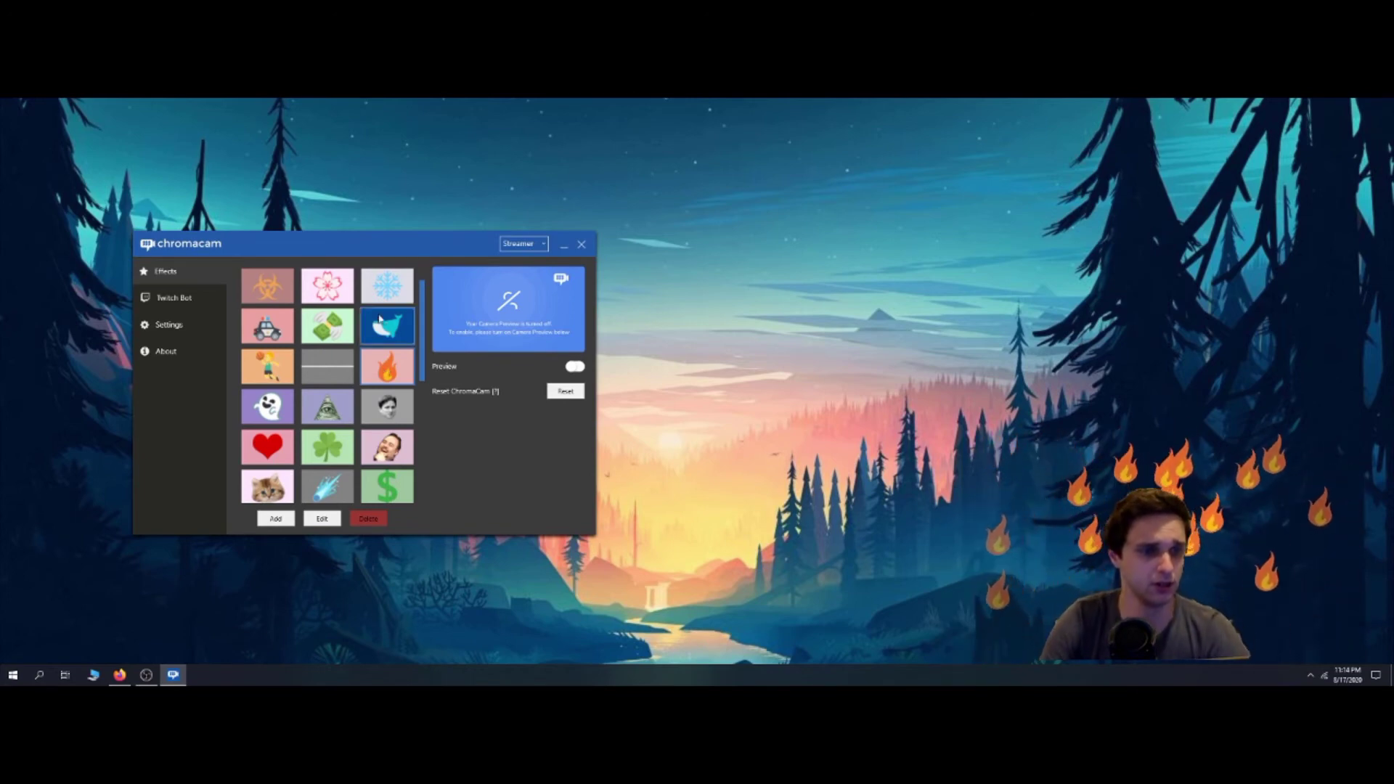
pyautogui.click(329, 288)
pyautogui.scroll(-5, 337, 314)
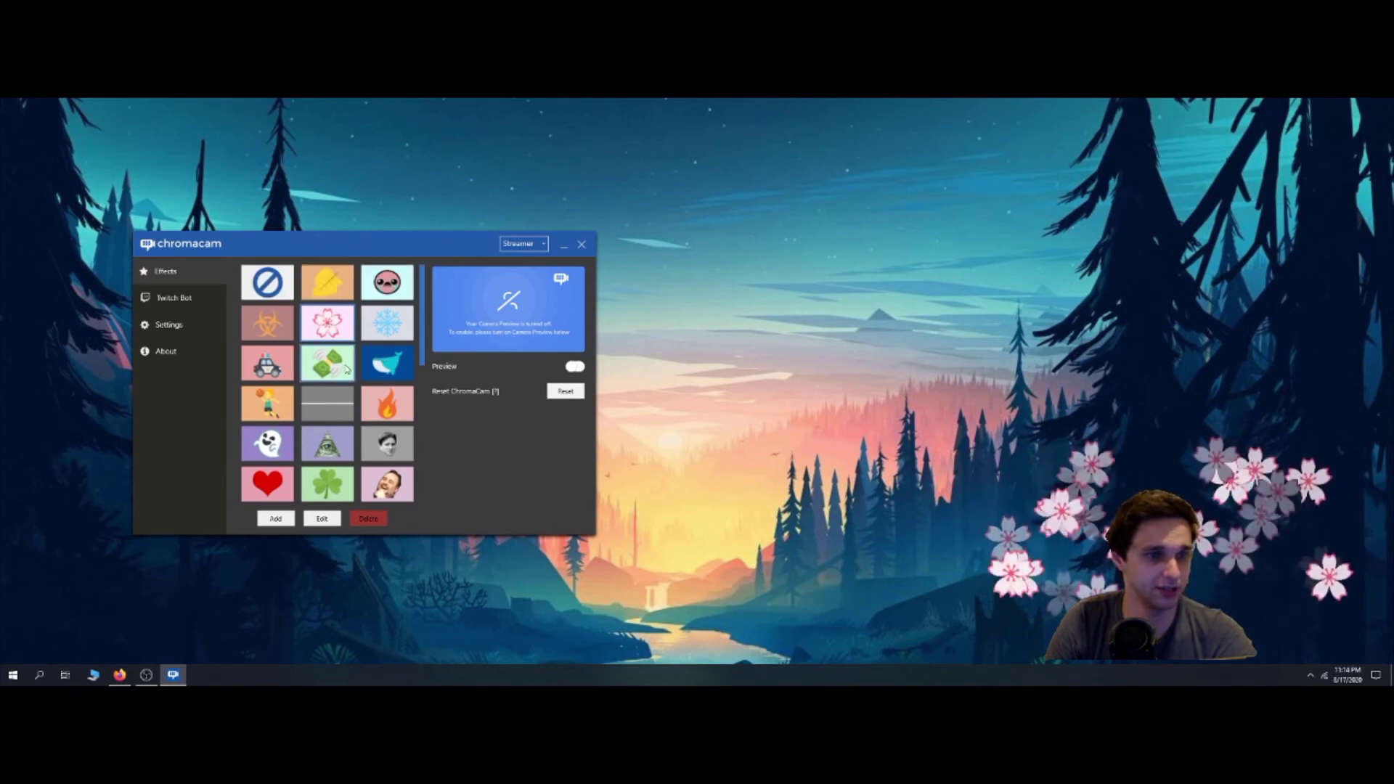
pyautogui.scroll(4, 290, 319)
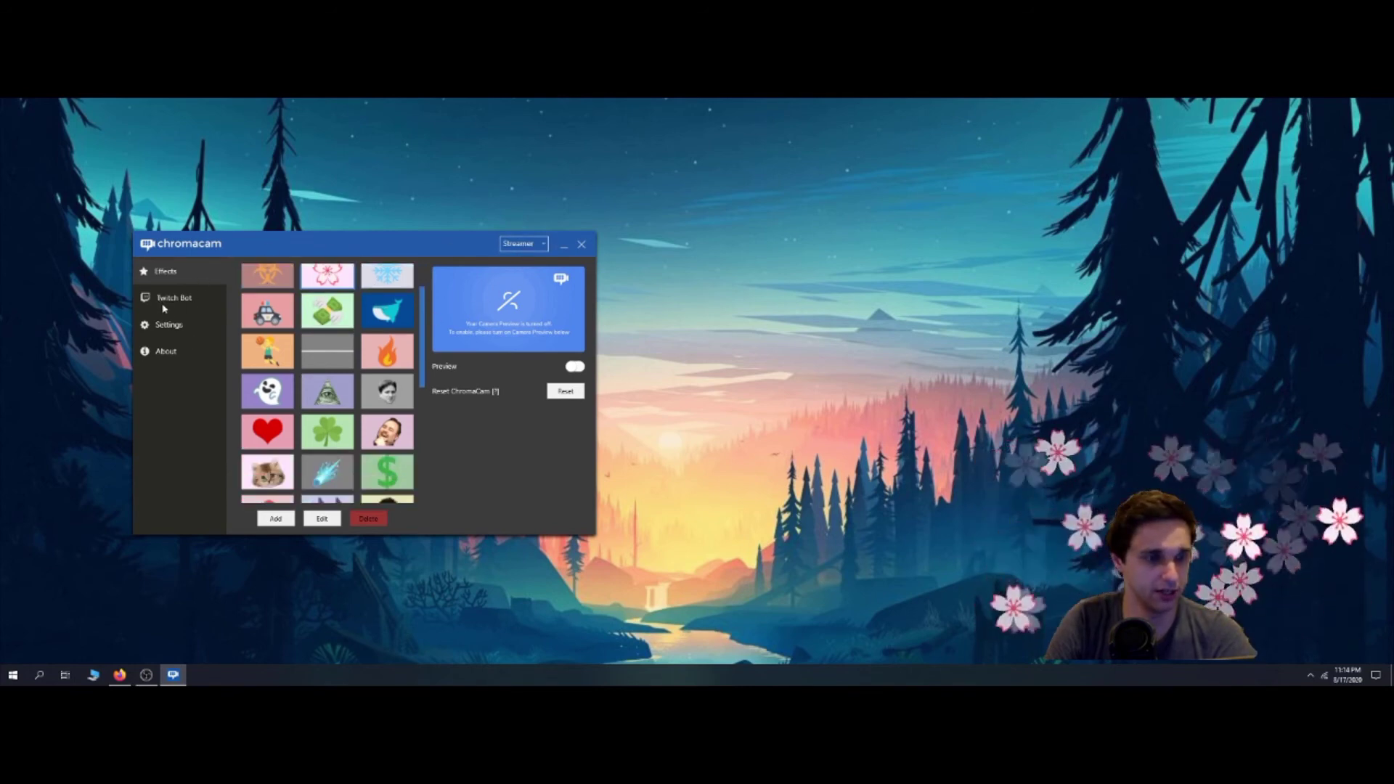
pyautogui.scroll(-3, 347, 387)
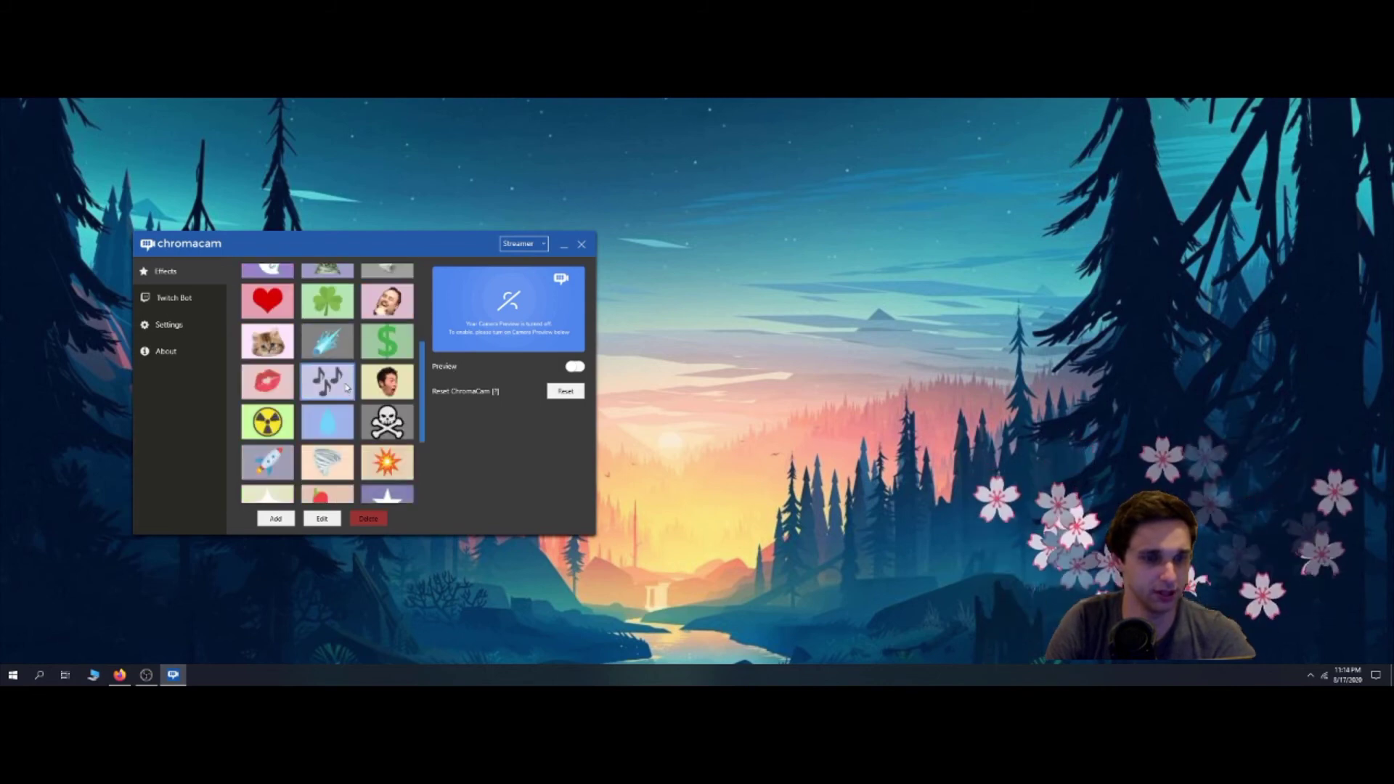
pyautogui.scroll(-2, 347, 387)
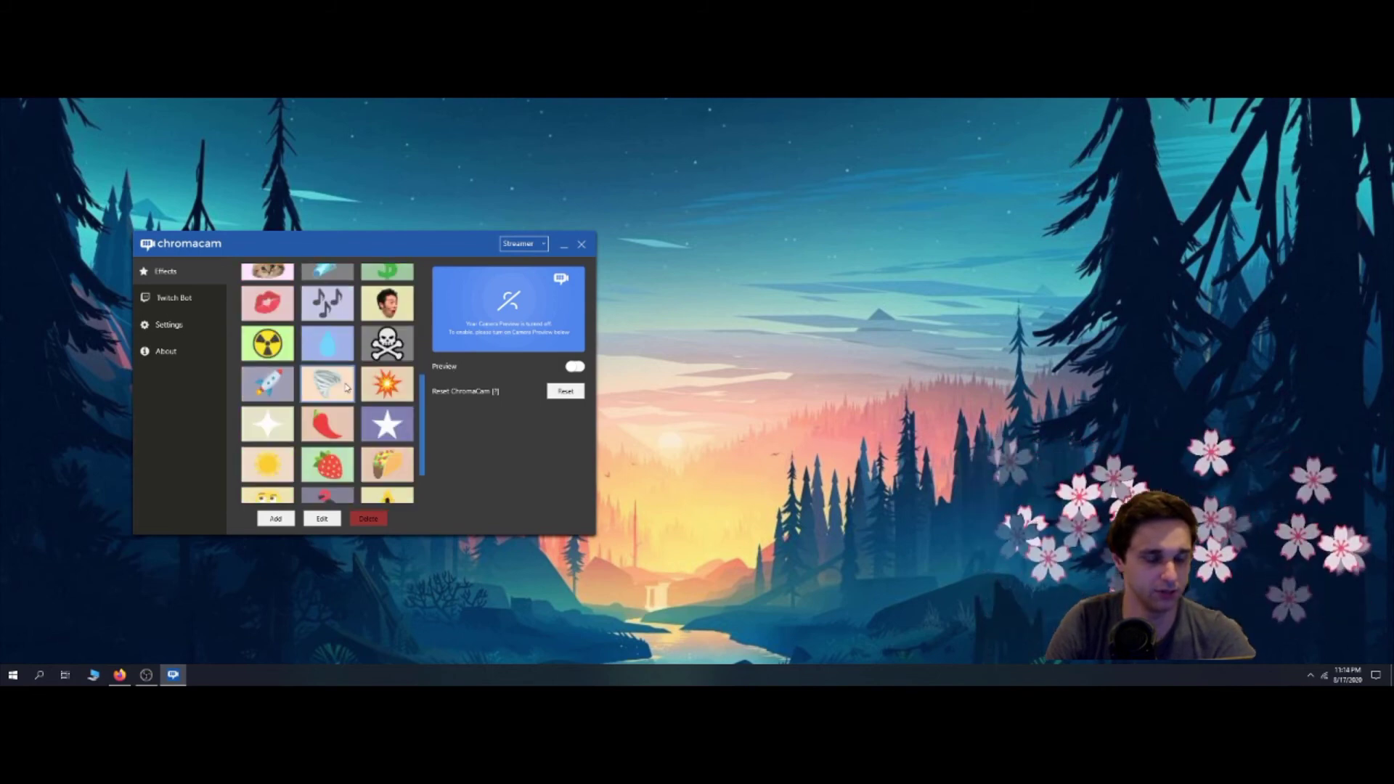
pyautogui.scroll(-2, 347, 387)
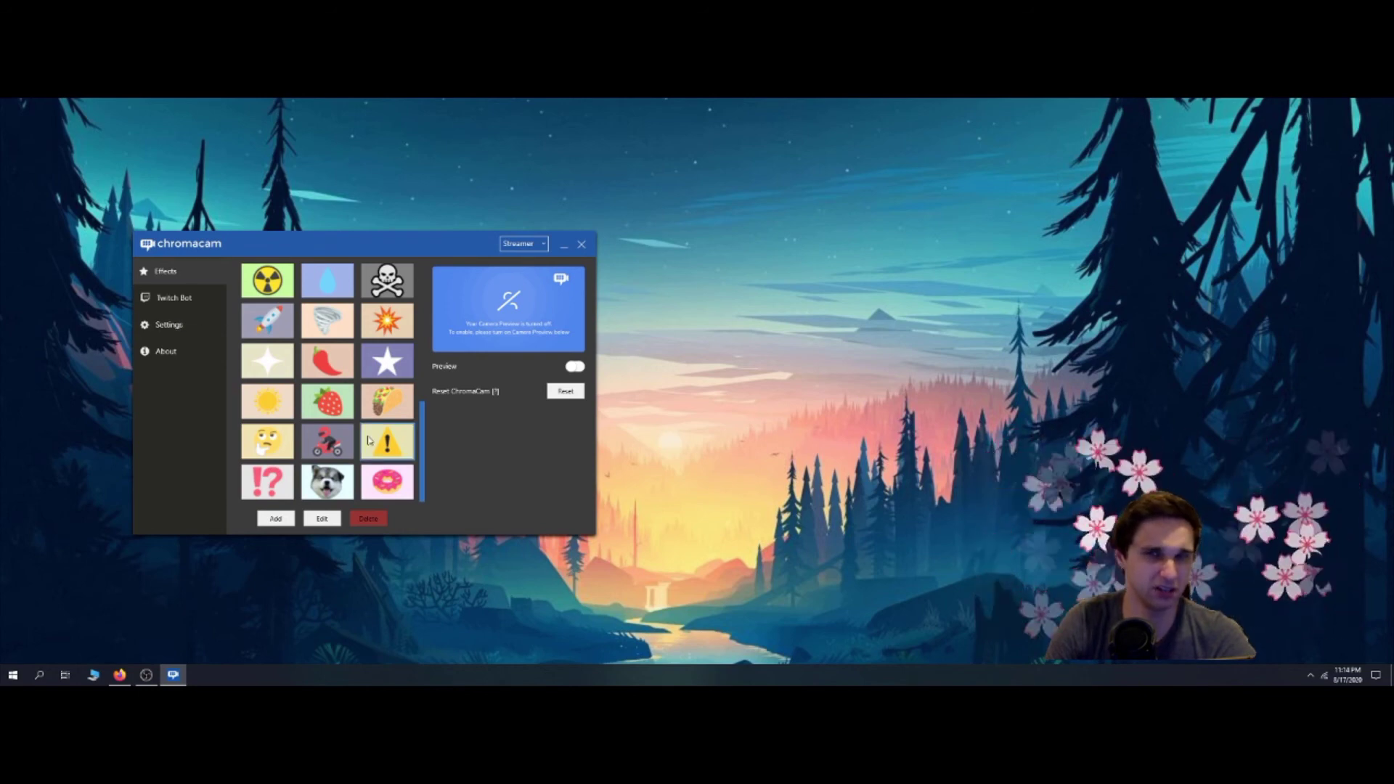
pyautogui.scroll(3, 373, 438)
pyautogui.click(383, 420)
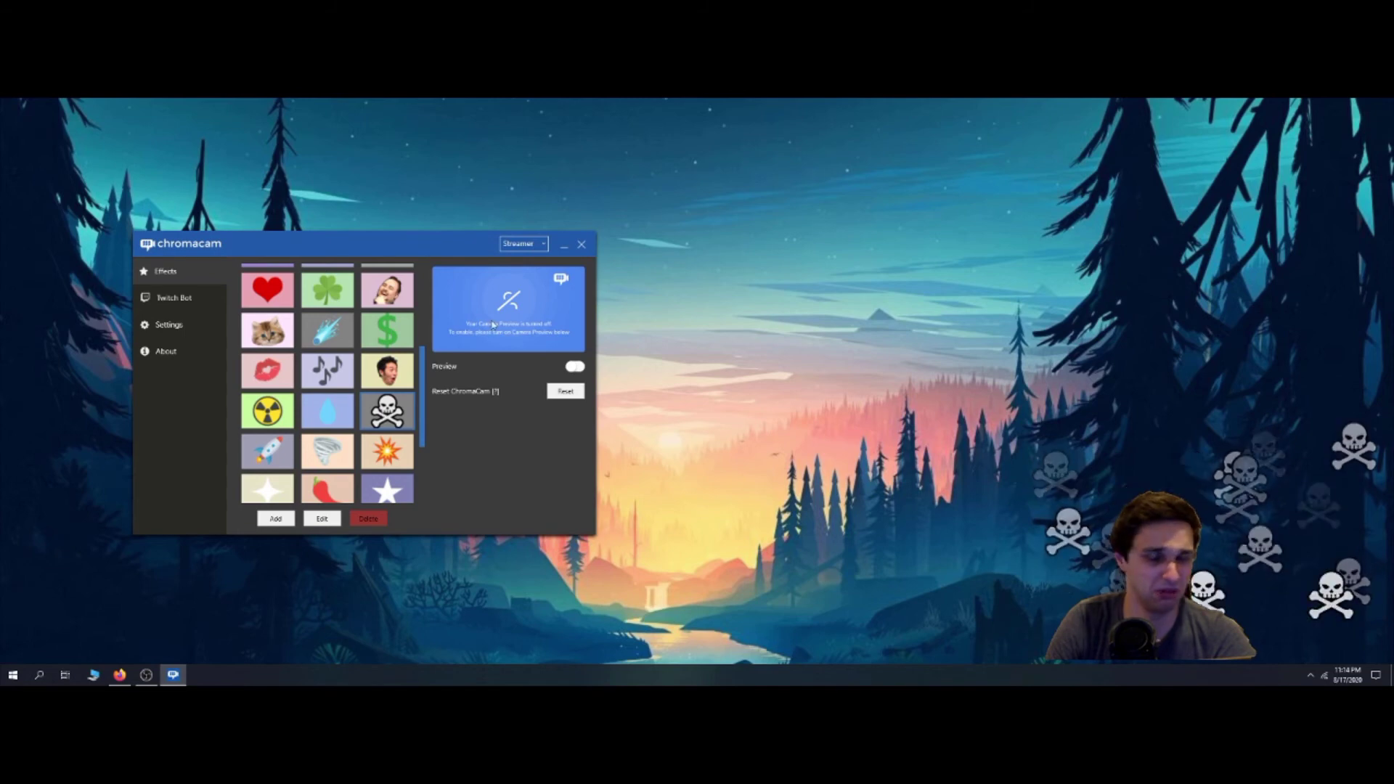
# Step: Change the app mode to Classic and enable Preview to show the green-screen webcam
pyautogui.click(524, 244)
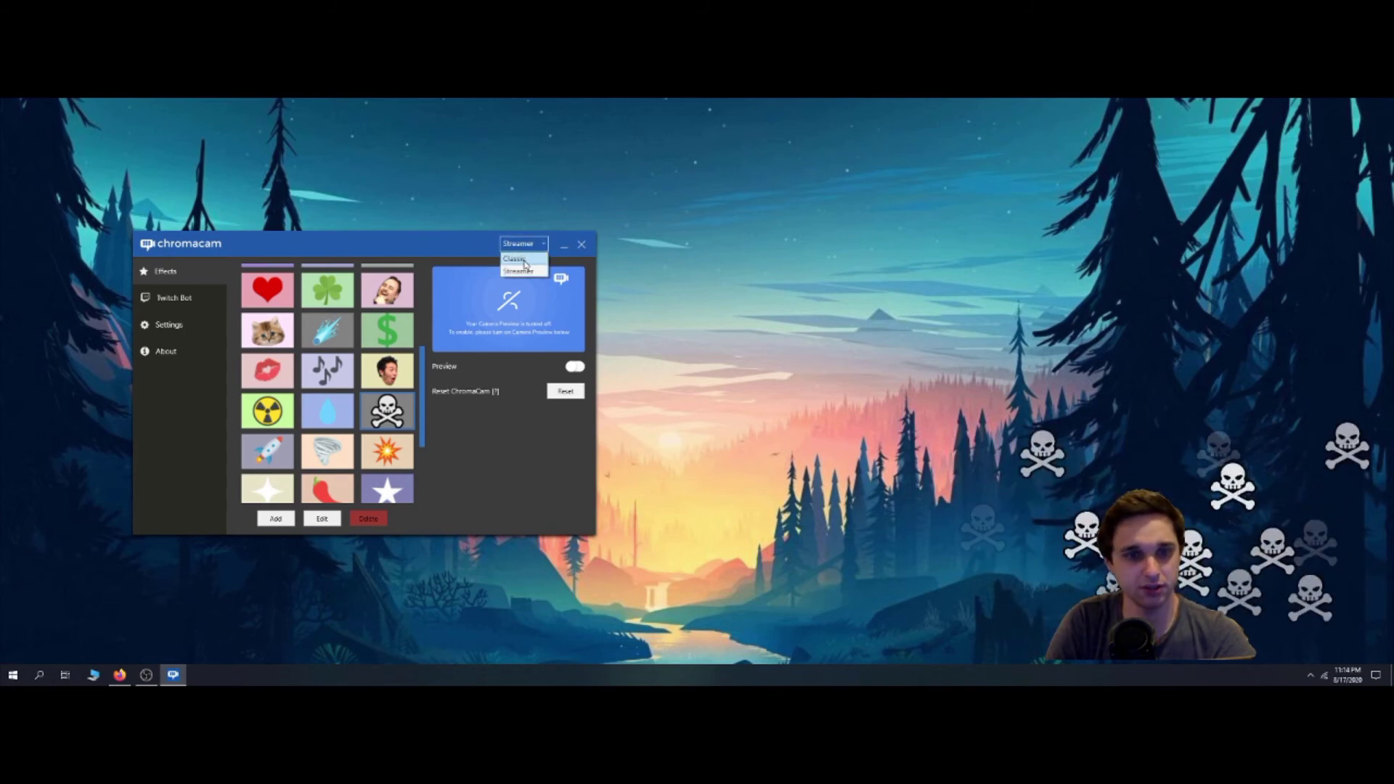
pyautogui.click(525, 266)
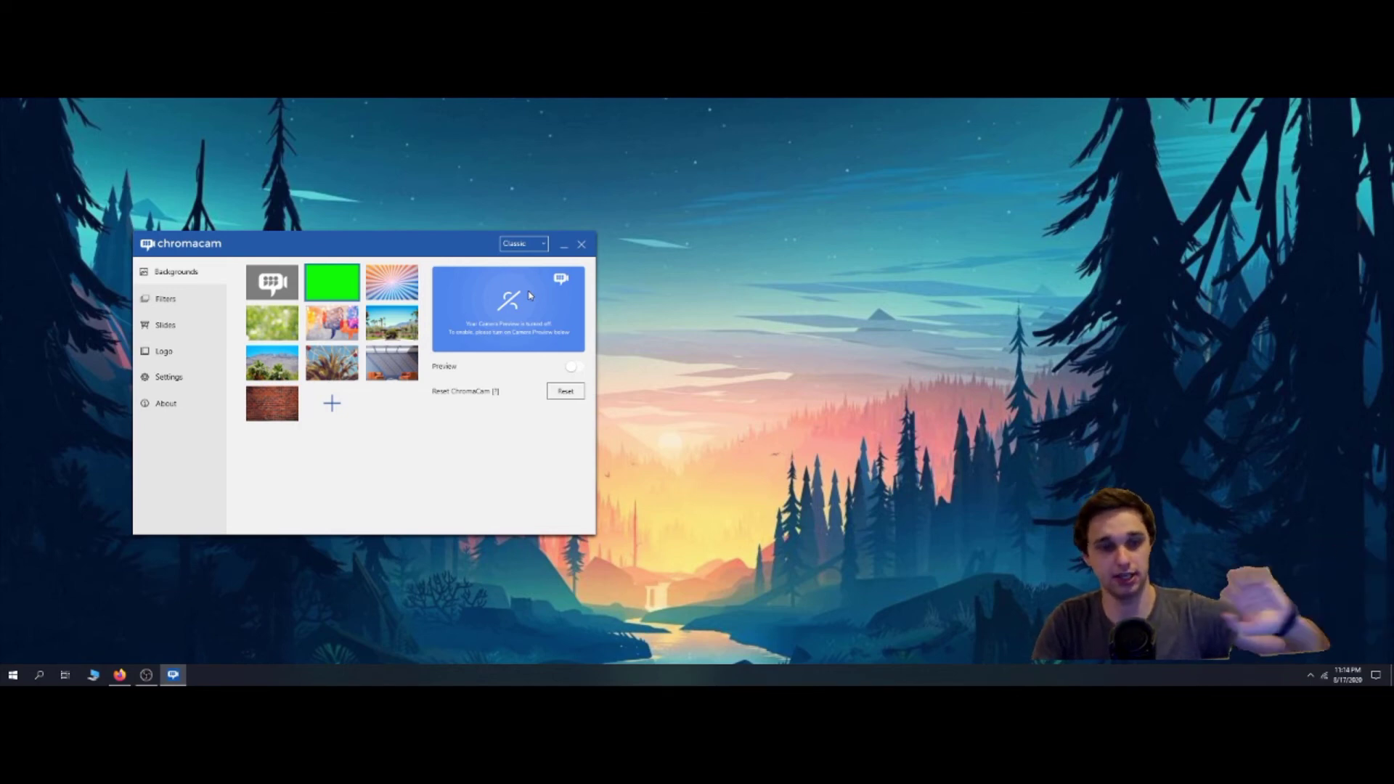
pyautogui.click(575, 367)
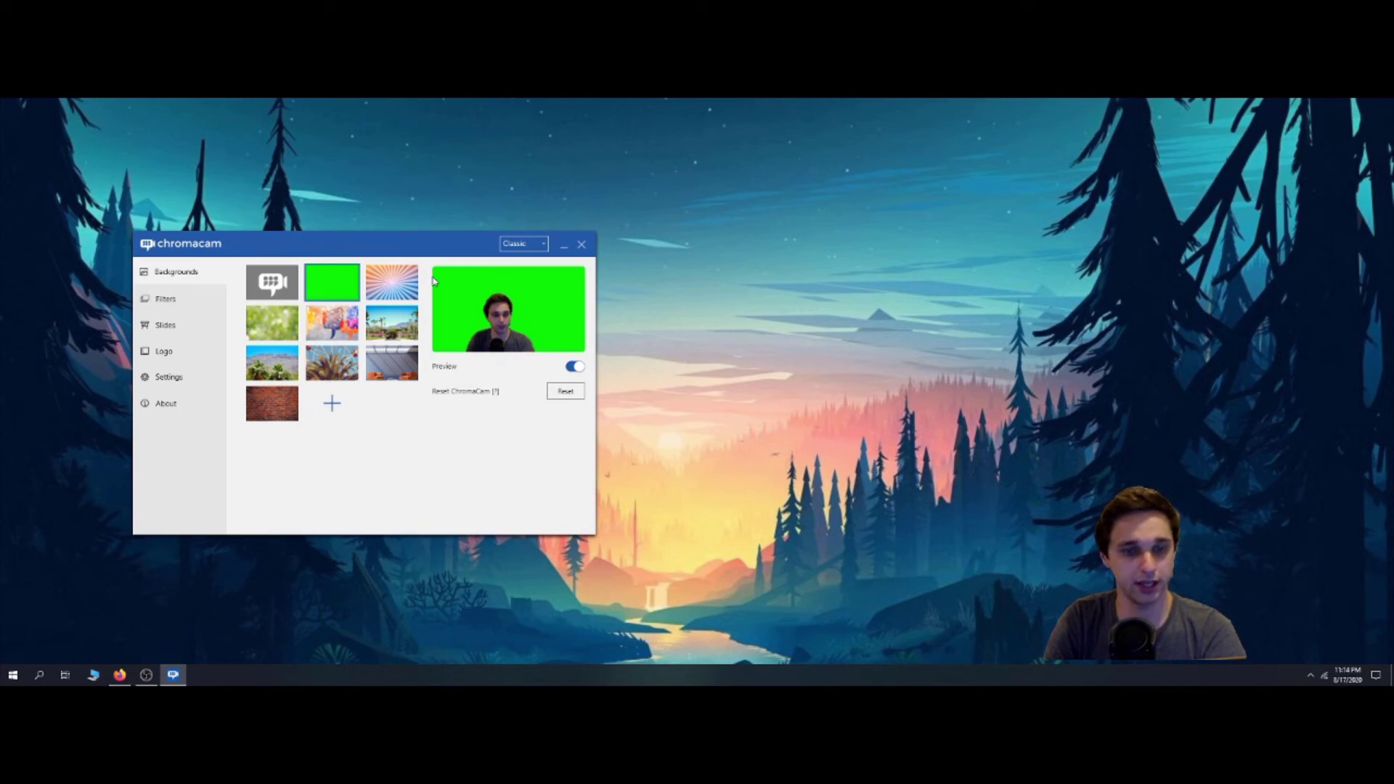
# Step: Try sunburst, palm street, speech bubbles, desert, room and brick backgrounds, settling on the mountain landscape
pyautogui.click(406, 283)
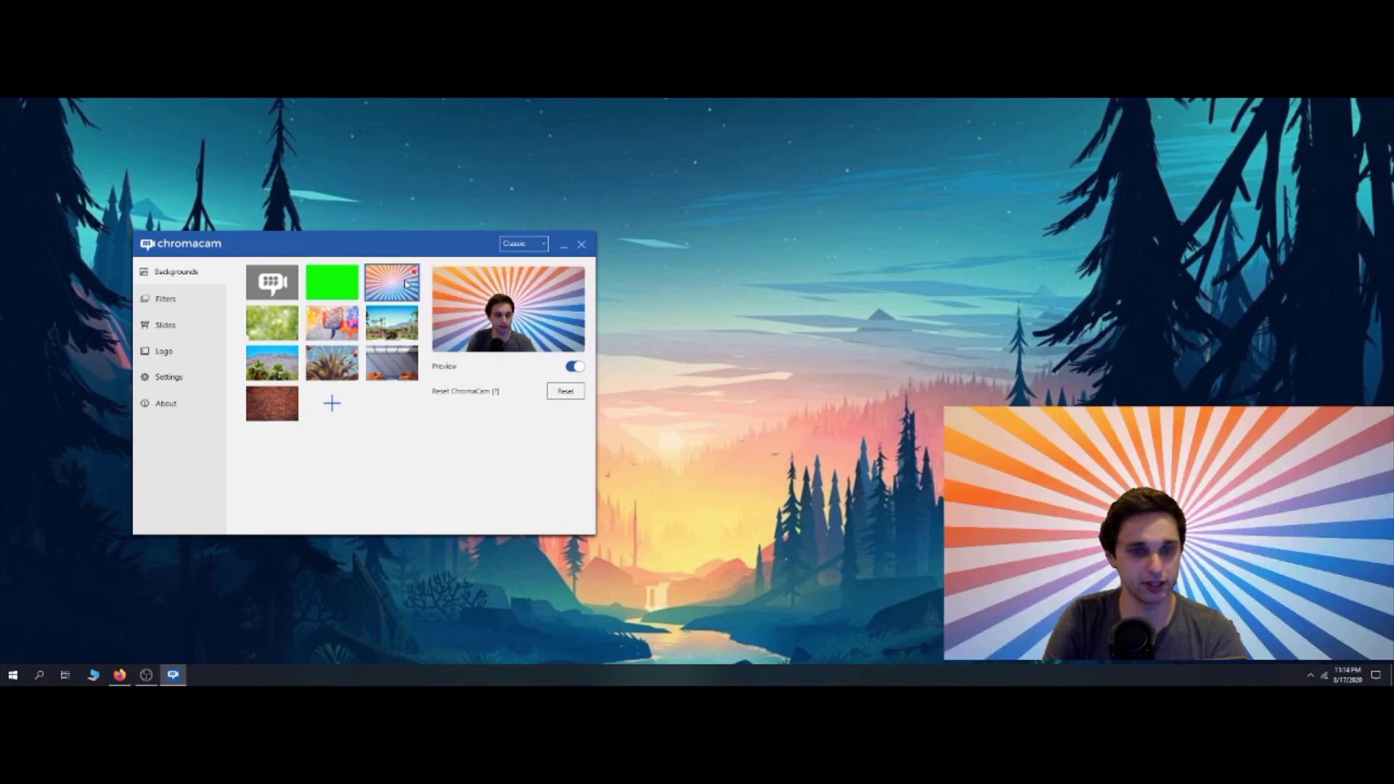
pyautogui.click(392, 322)
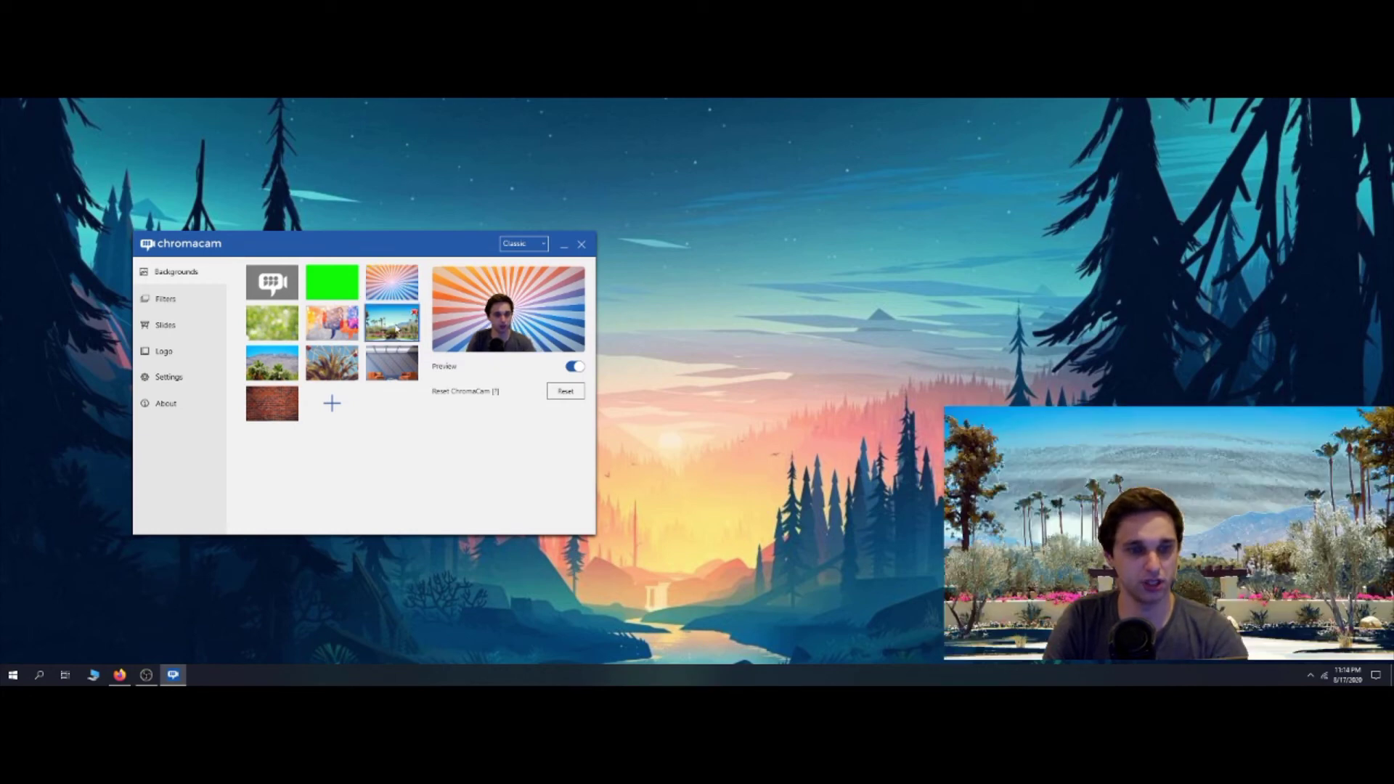
pyautogui.click(344, 325)
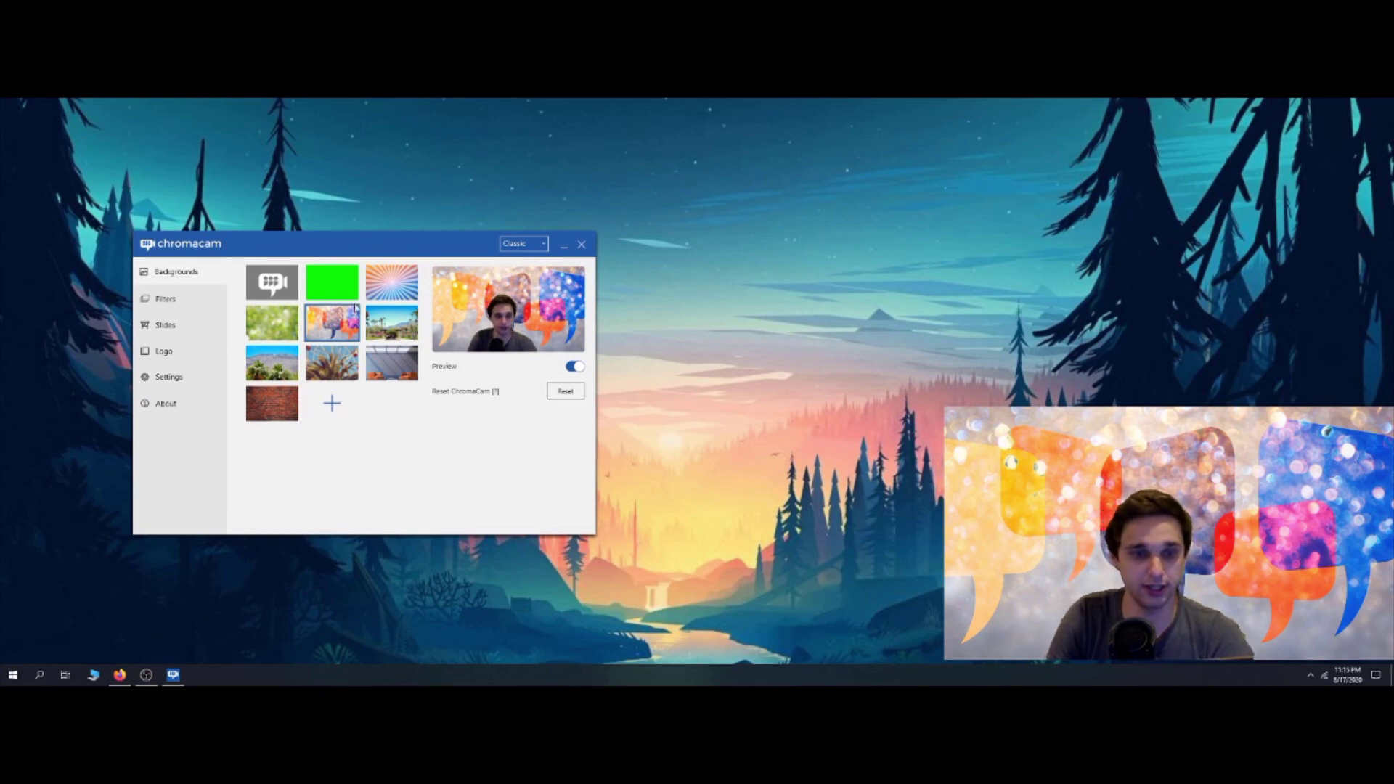
pyautogui.click(392, 322)
pyautogui.click(392, 363)
pyautogui.click(286, 368)
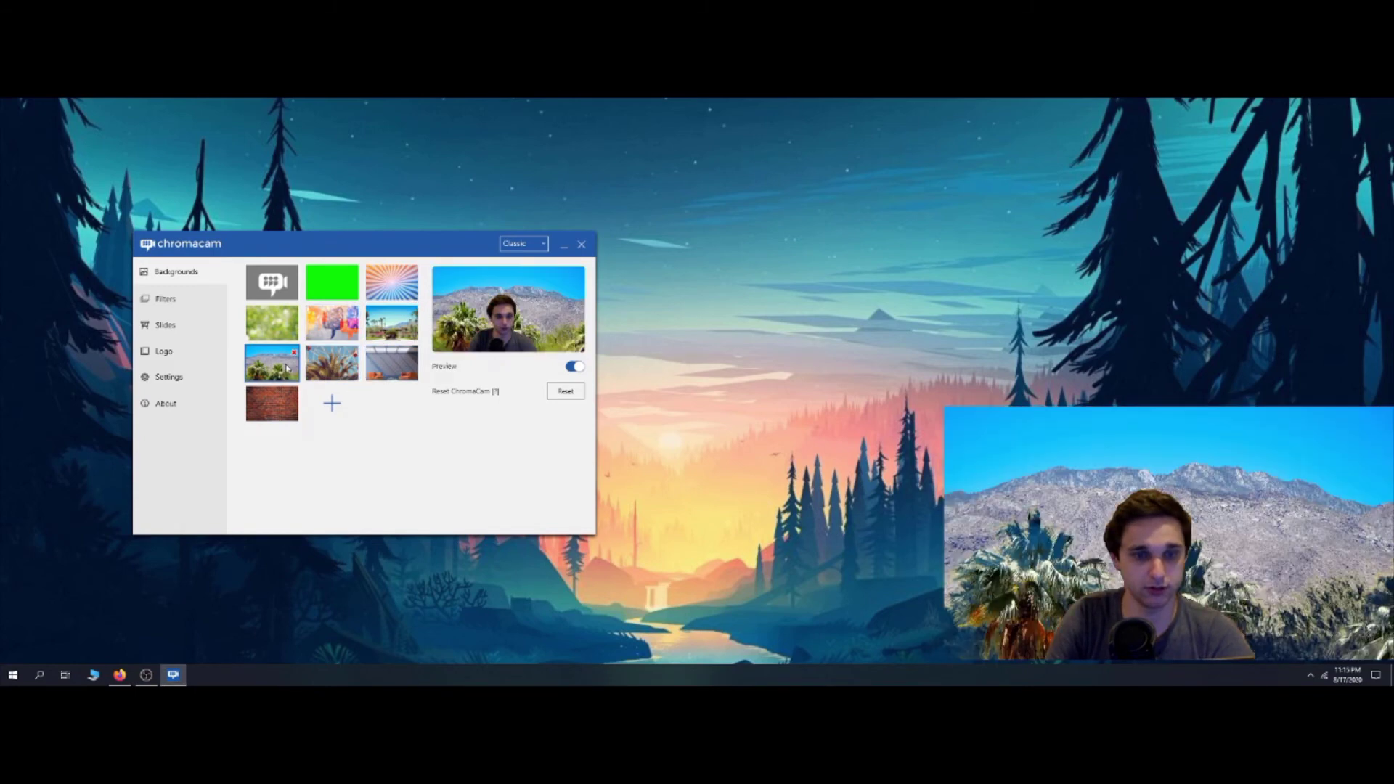
pyautogui.click(272, 404)
pyautogui.click(273, 363)
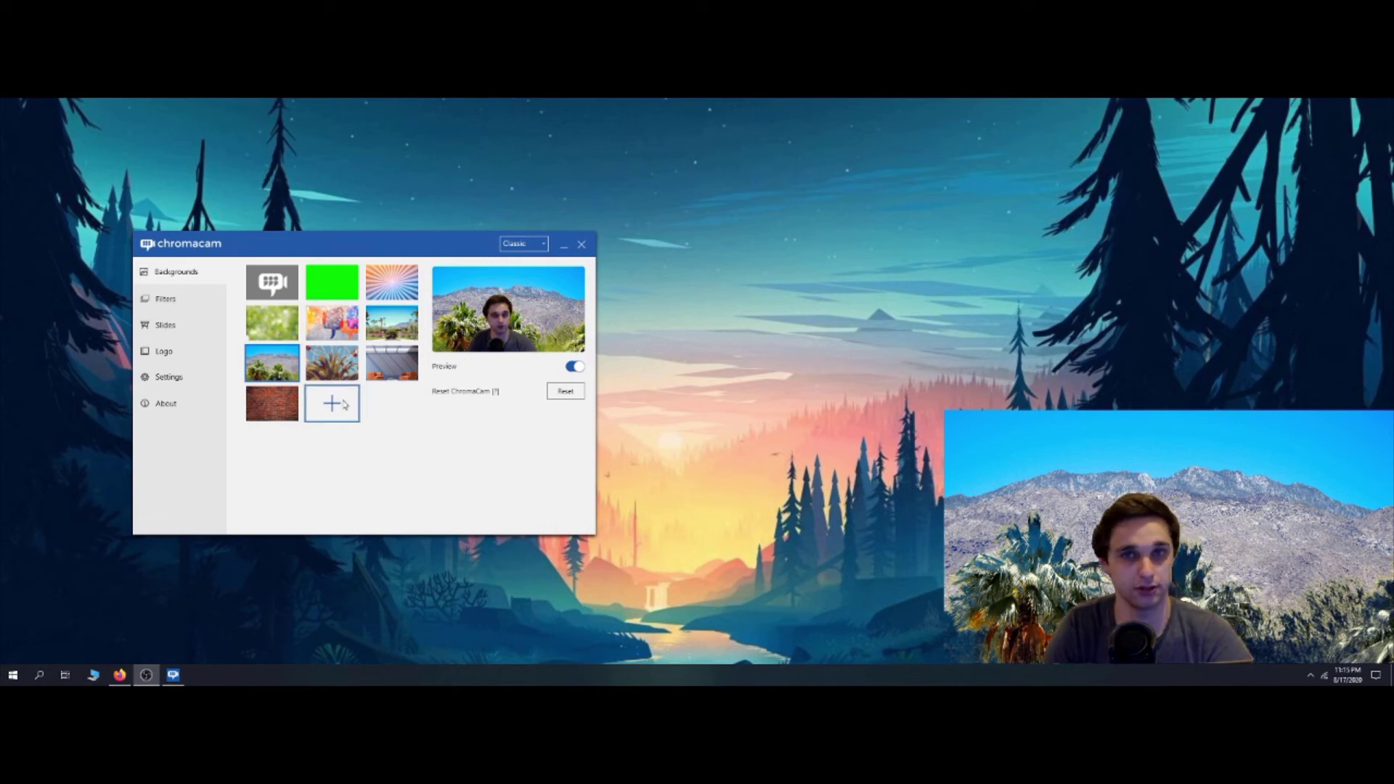
# Step: Turn on Overlay Logo on the Logo page and reduce the Logo Size
pyautogui.click(160, 353)
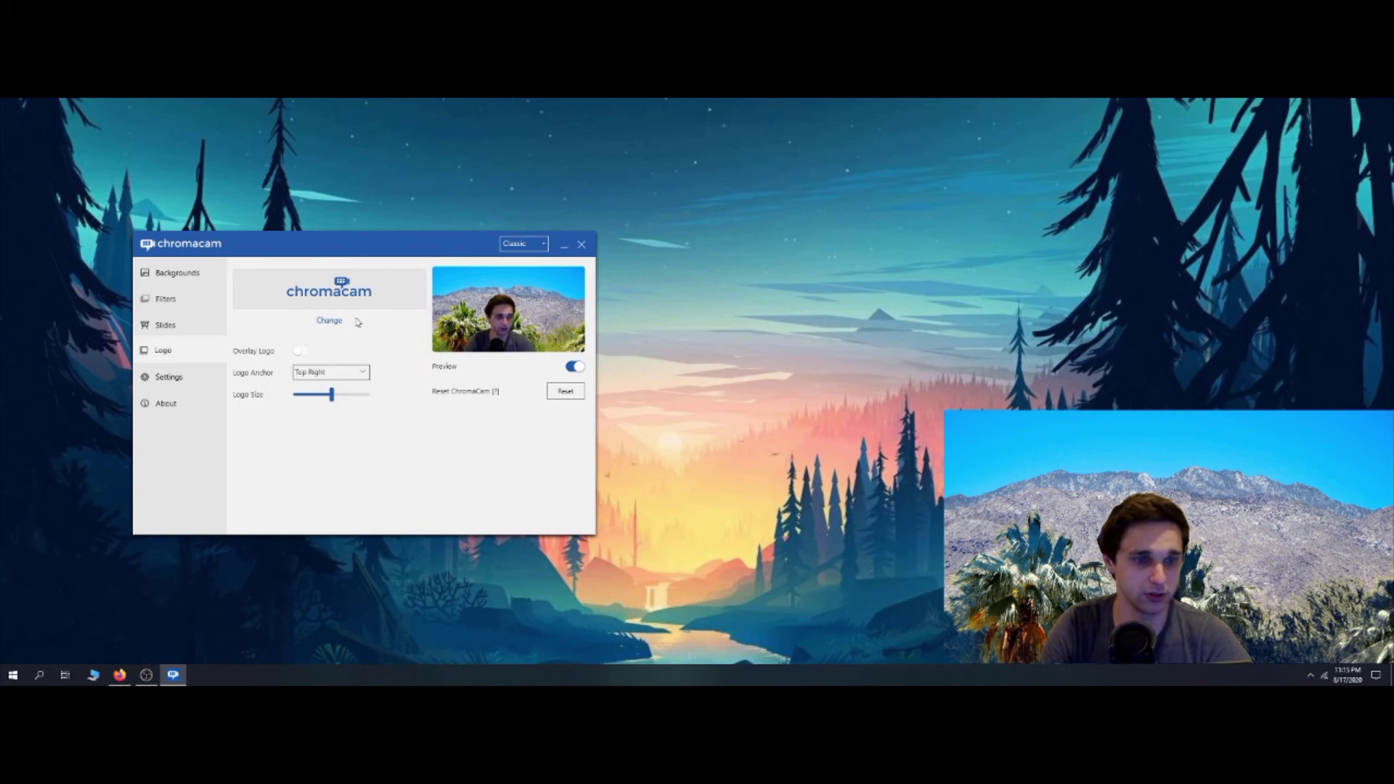
pyautogui.click(302, 352)
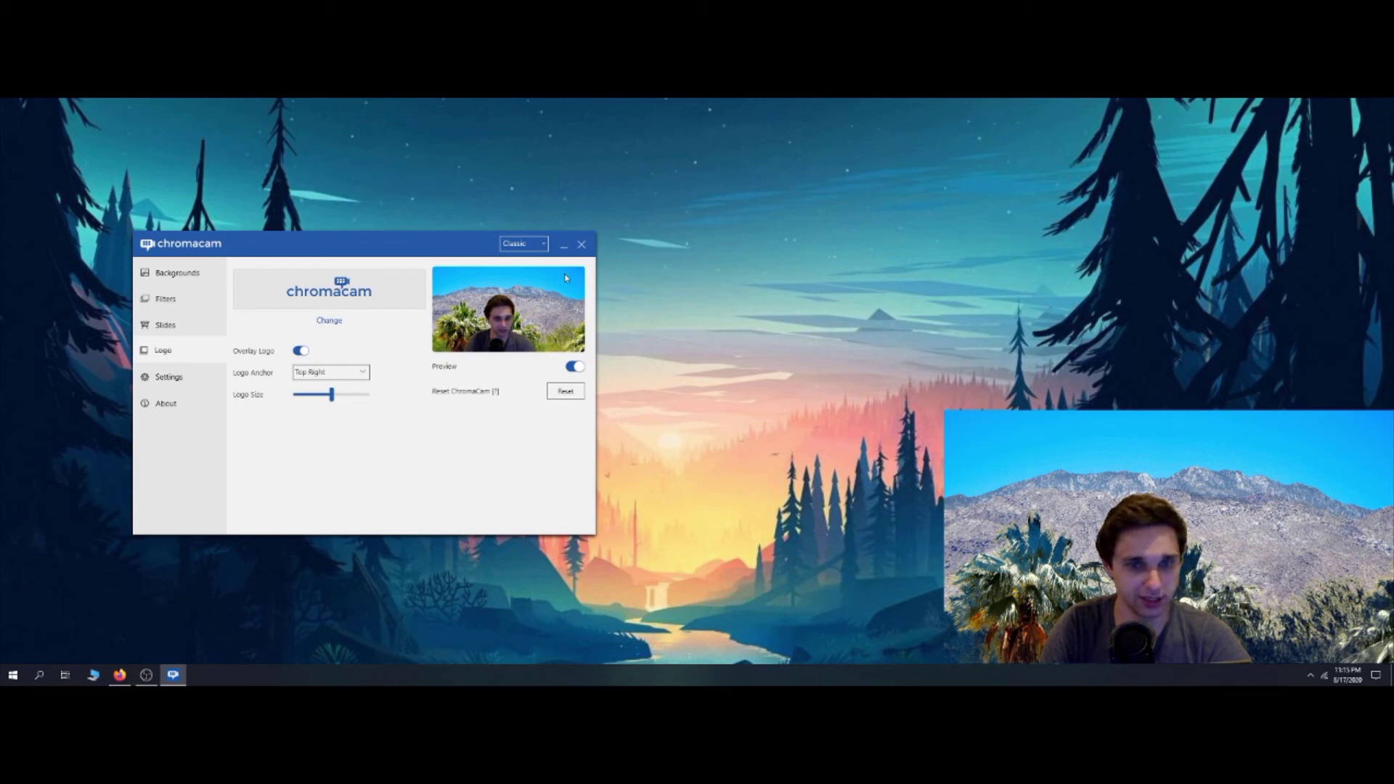
pyautogui.moveTo(332, 398)
pyautogui.mouseDown()
pyautogui.moveTo(350, 397)
pyautogui.moveTo(317, 396)
pyautogui.mouseUp()
# Step: Set Logo Anchor to Bottom Left, then change it to Top Right
pyautogui.click(327, 371)
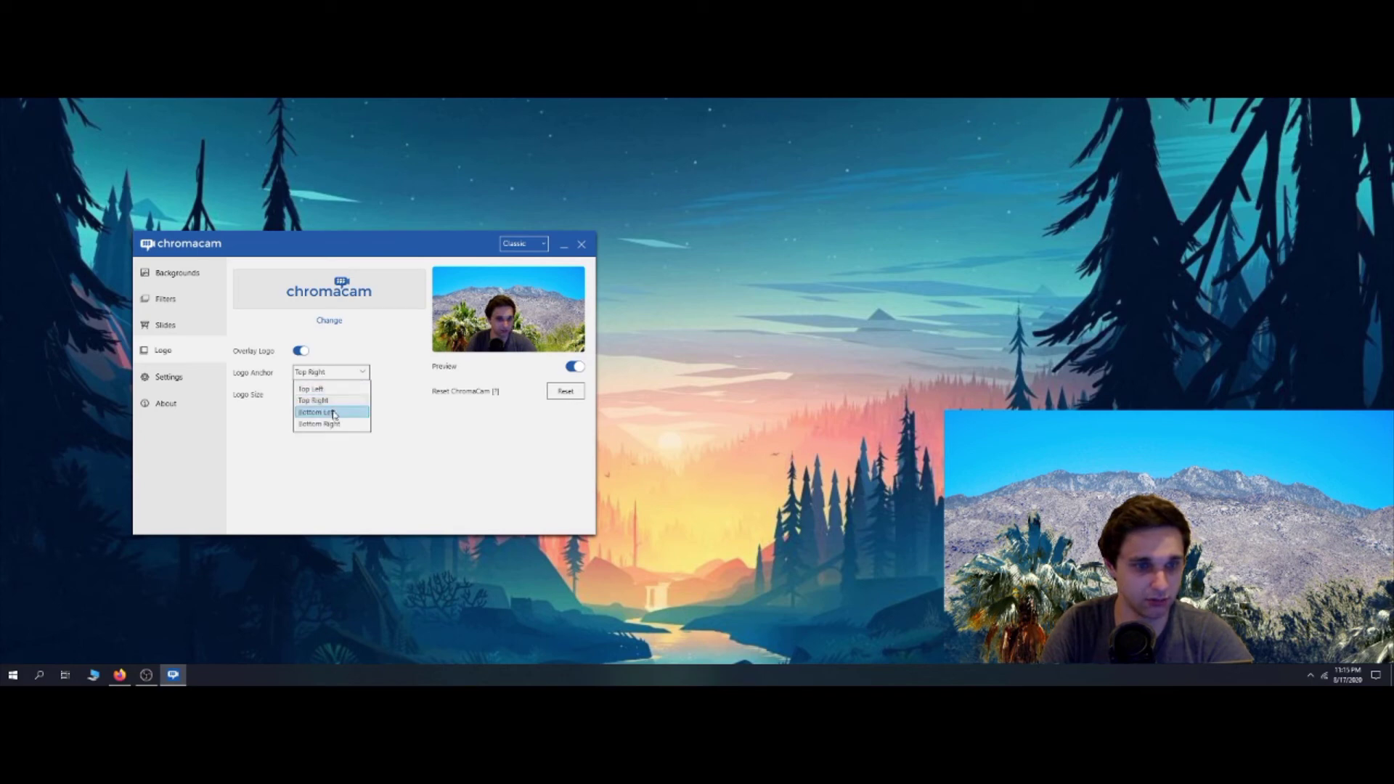
pyautogui.click(334, 413)
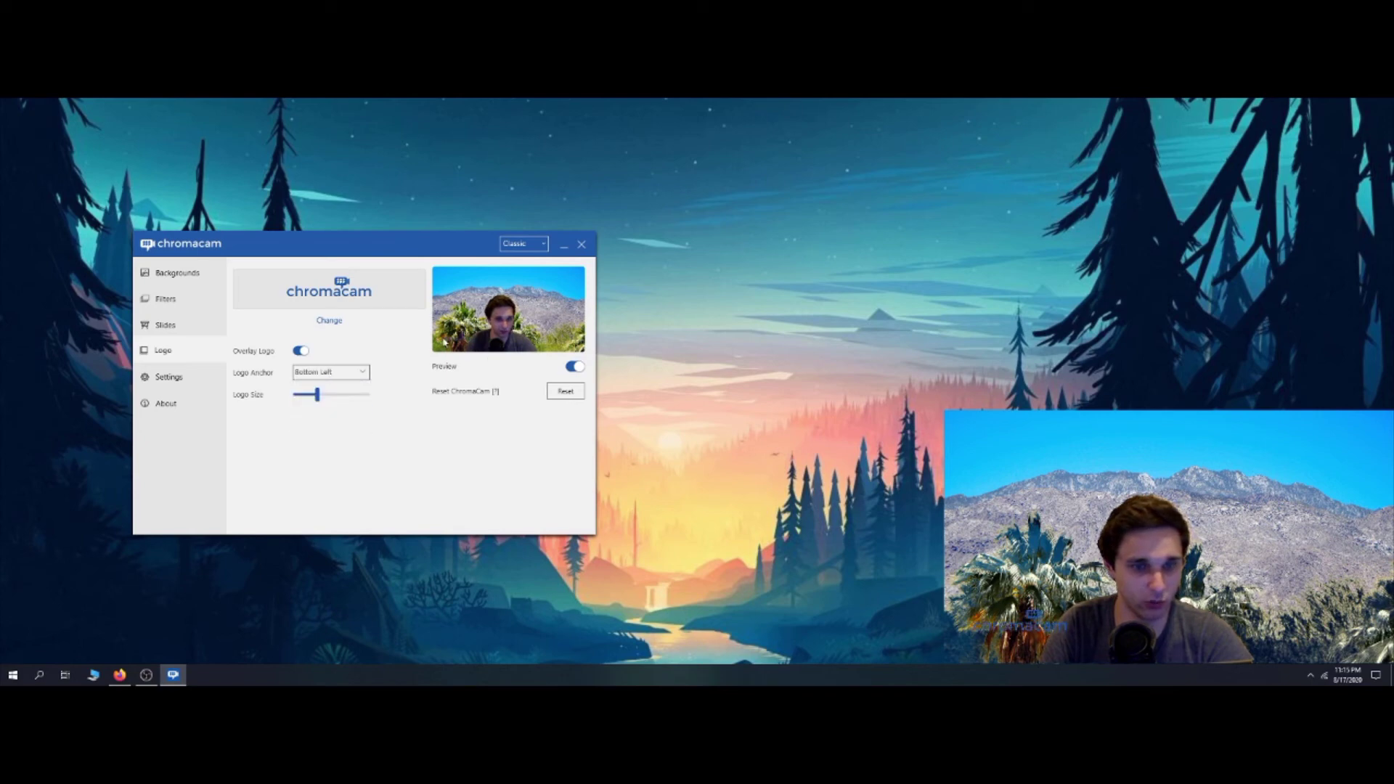
pyautogui.click(346, 373)
pyautogui.click(341, 399)
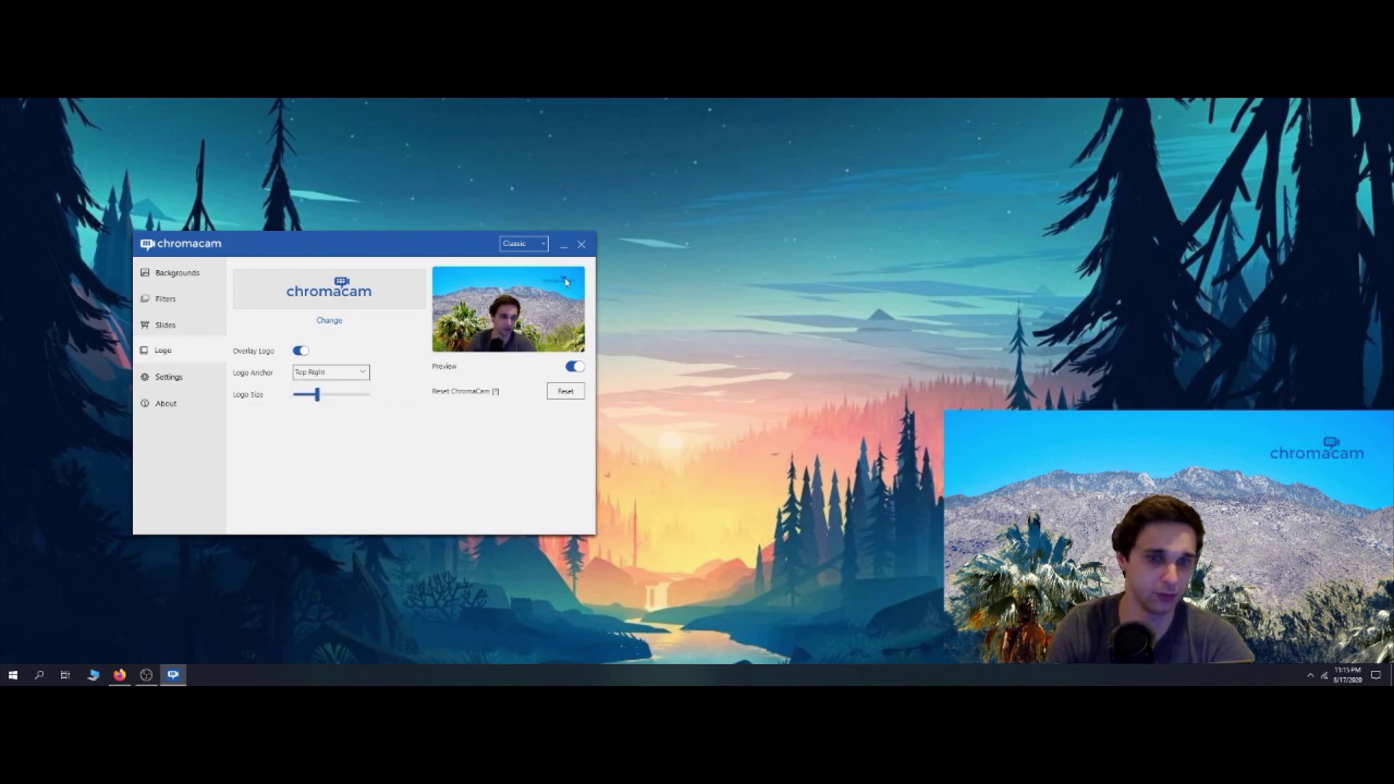
# Step: Select the plain green background and switch off Overlay Logo on the Logo page
pyautogui.click(172, 276)
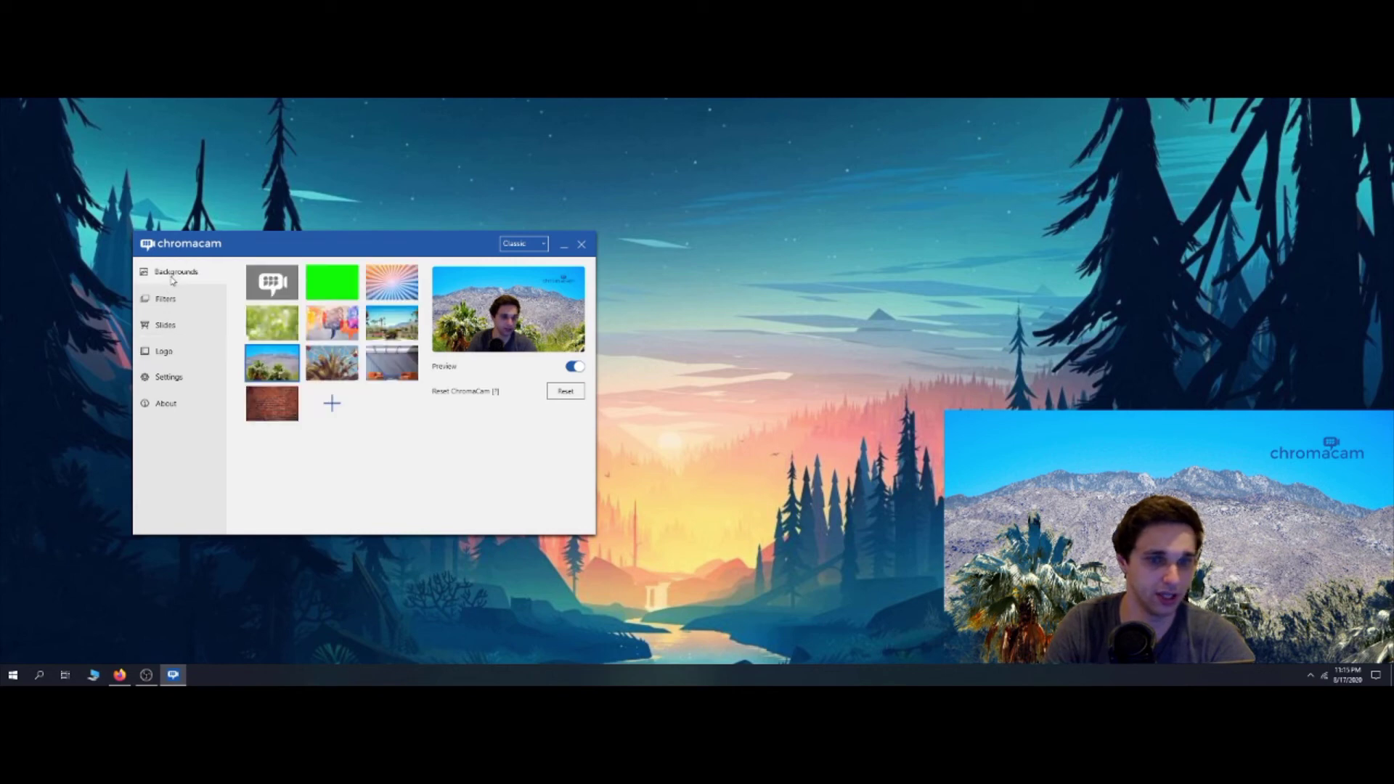
pyautogui.click(339, 292)
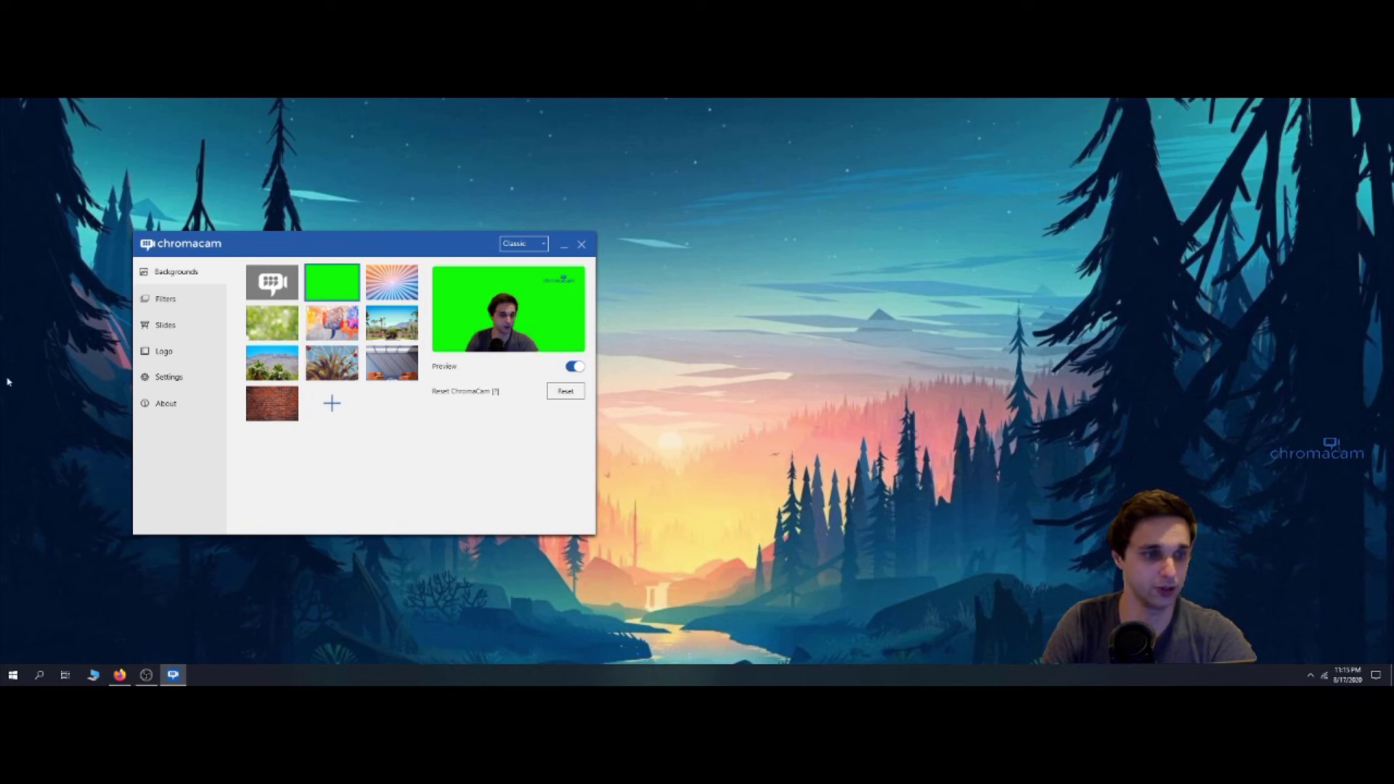
pyautogui.click(164, 351)
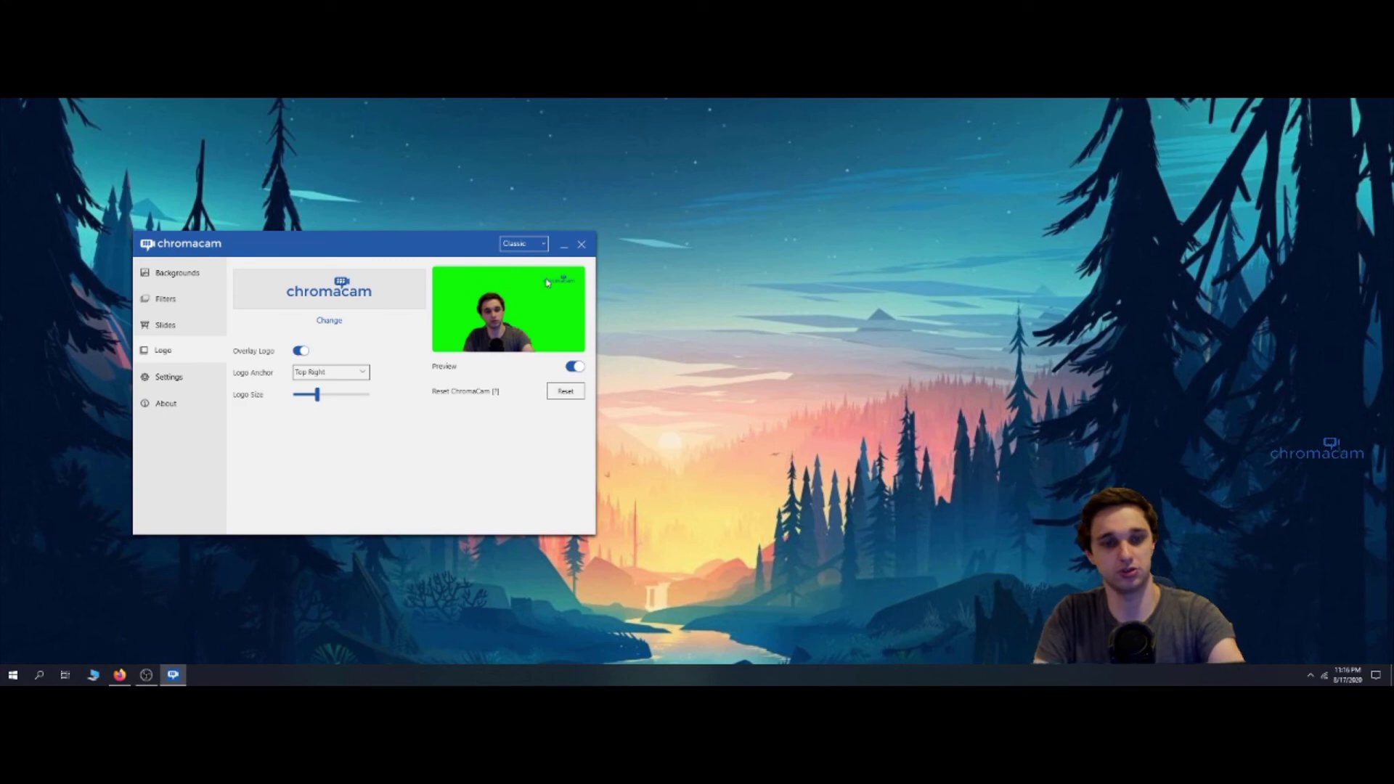
pyautogui.click(300, 351)
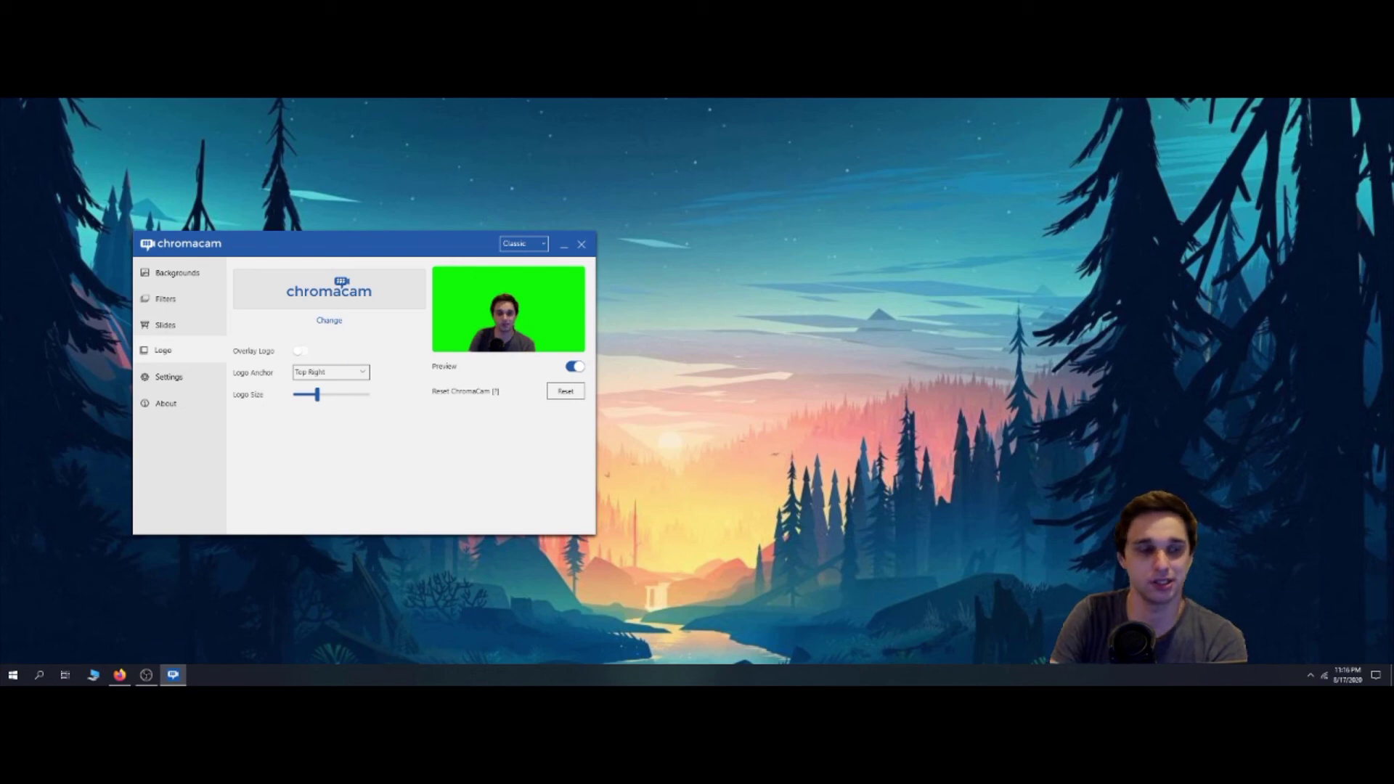
# Step: Go back to the Backgrounds page from the left sidebar
pyautogui.click(191, 279)
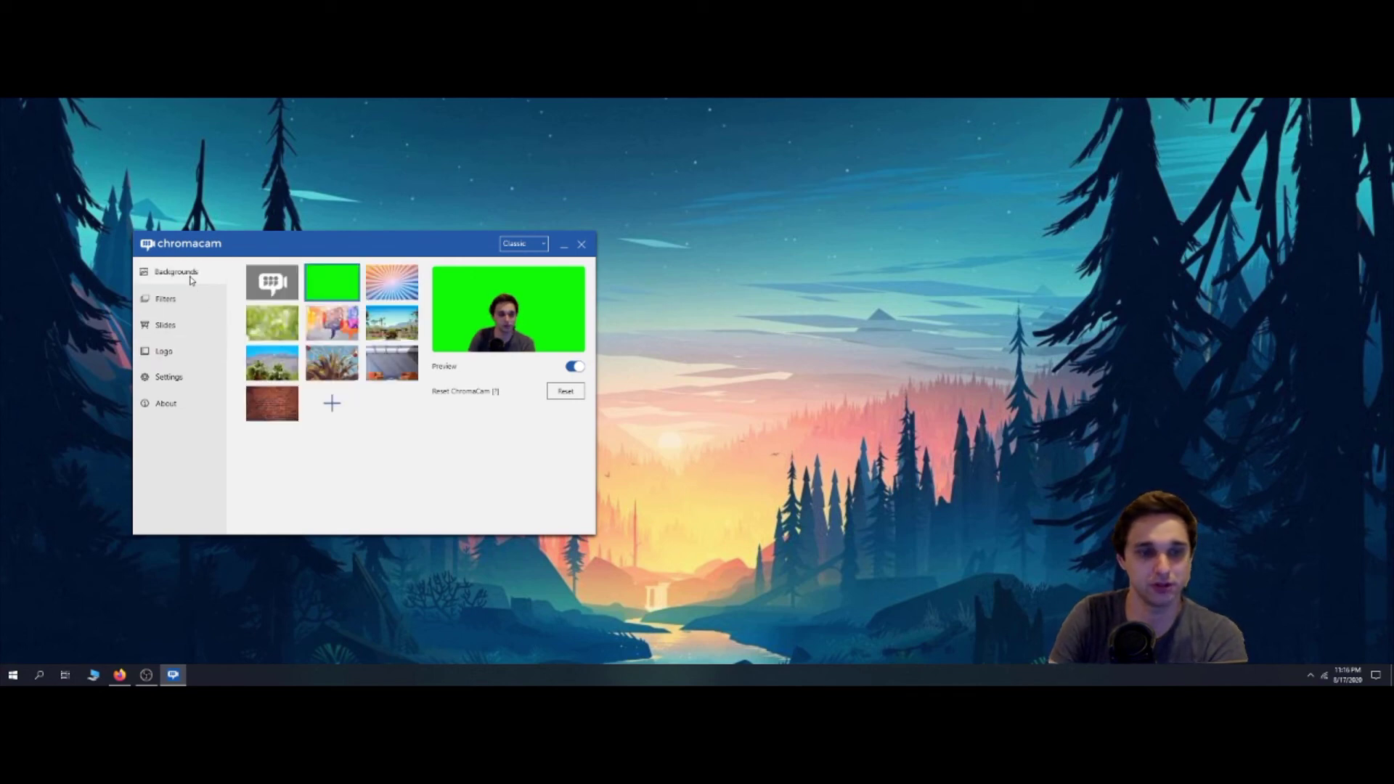